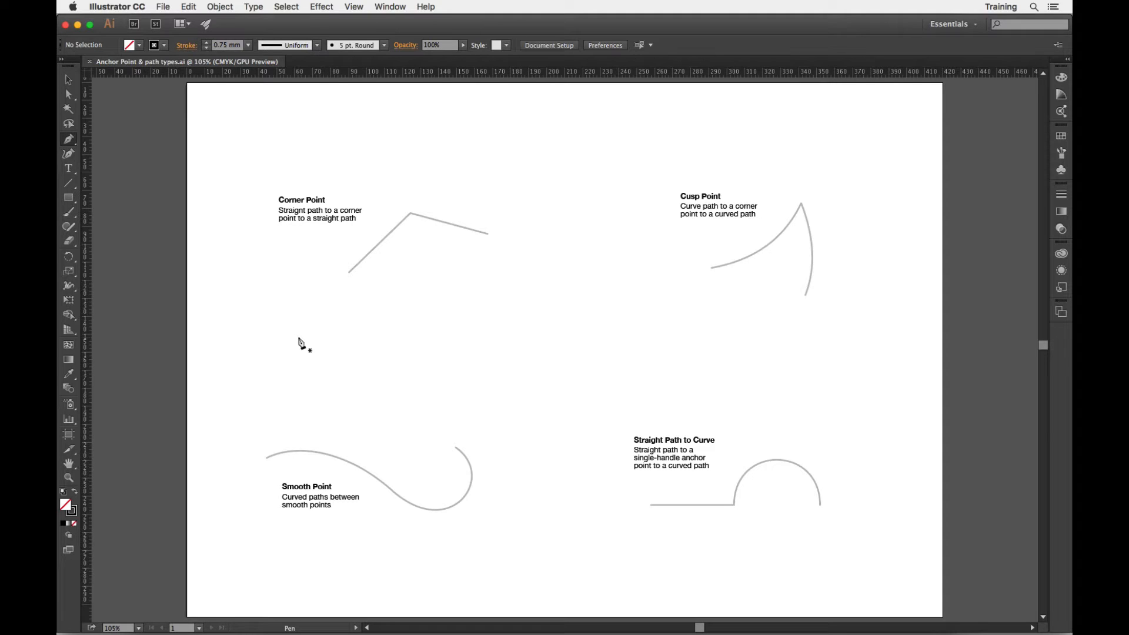
Step: In the saved Corner Point view, trace the grey template with the Pen tool as two straight segments meeting at a corner, ending the path
key("v")
left_click(68, 142)
left_click(353, 7)
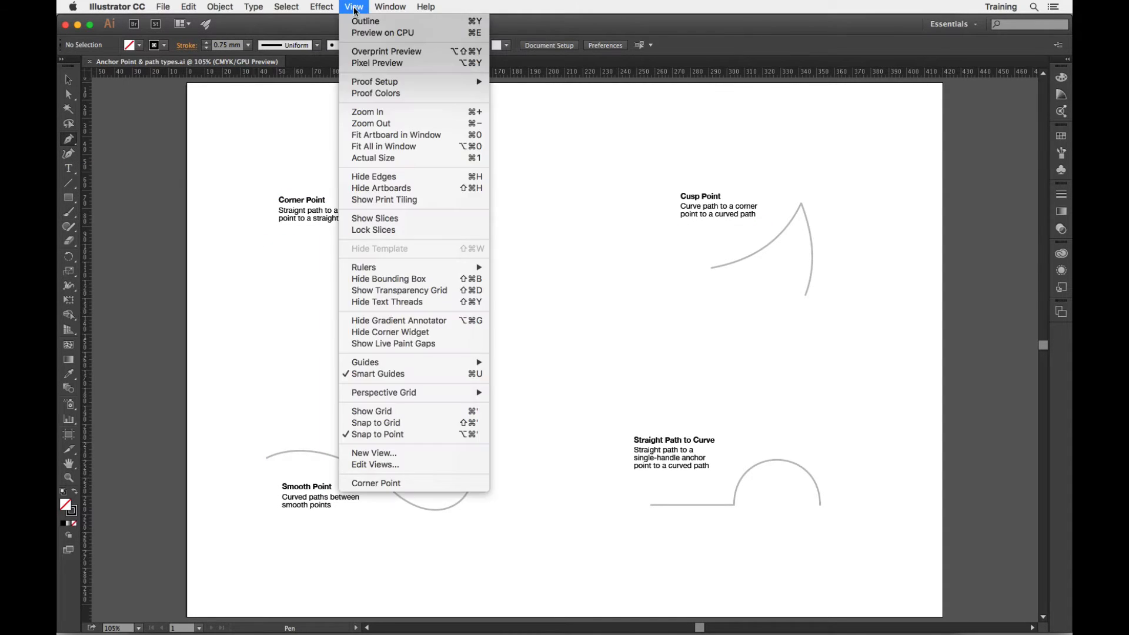
left_click(376, 483)
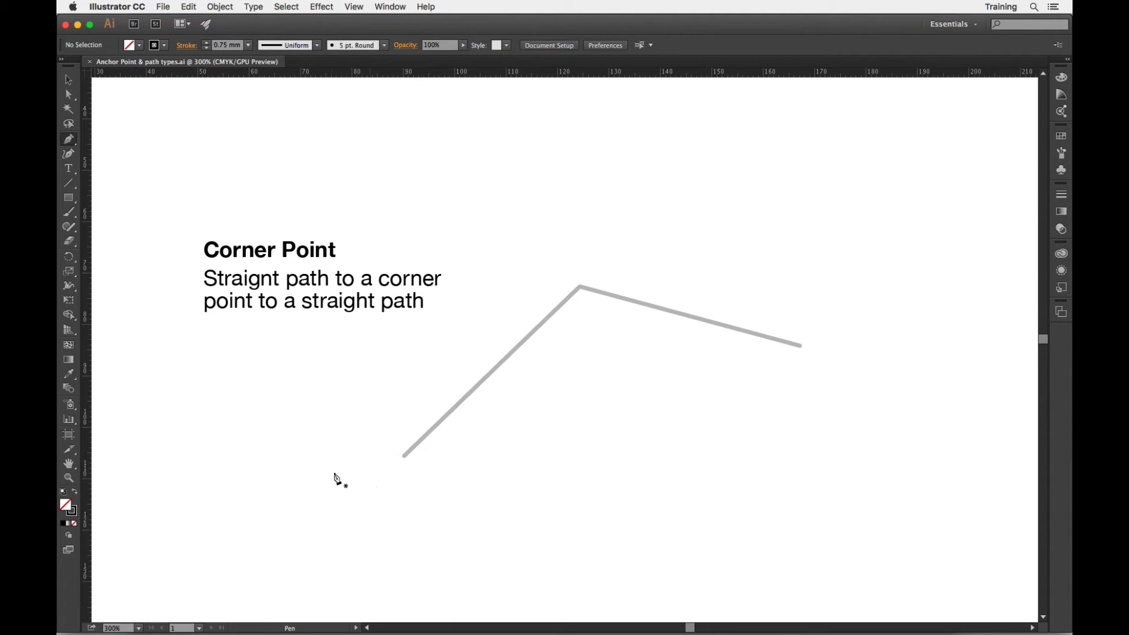
left_click(405, 456)
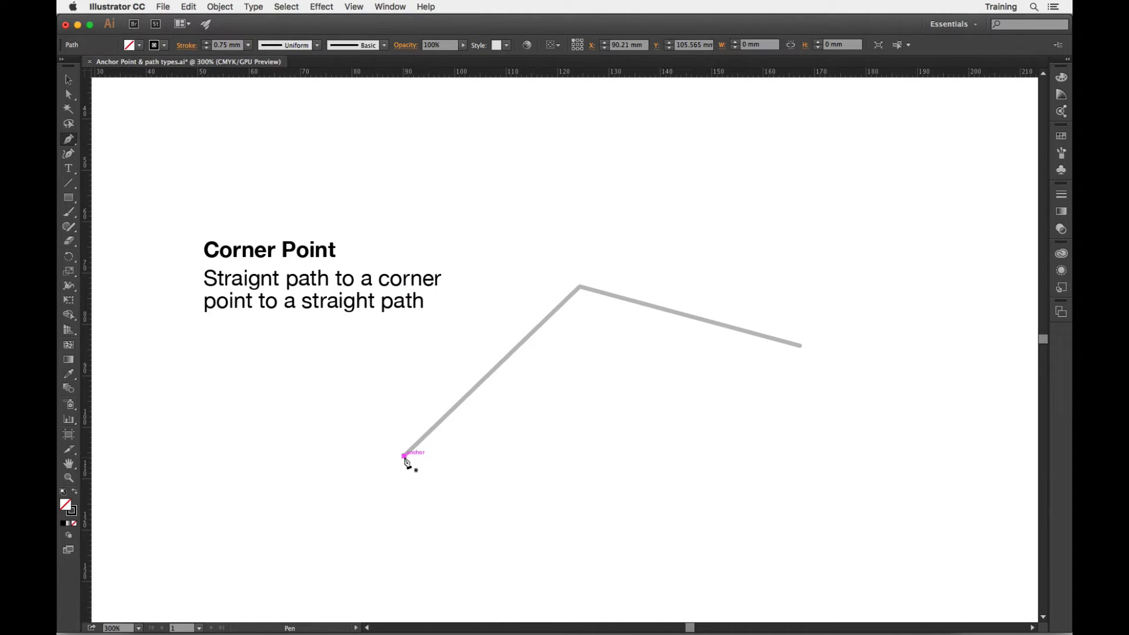
left_click(580, 288)
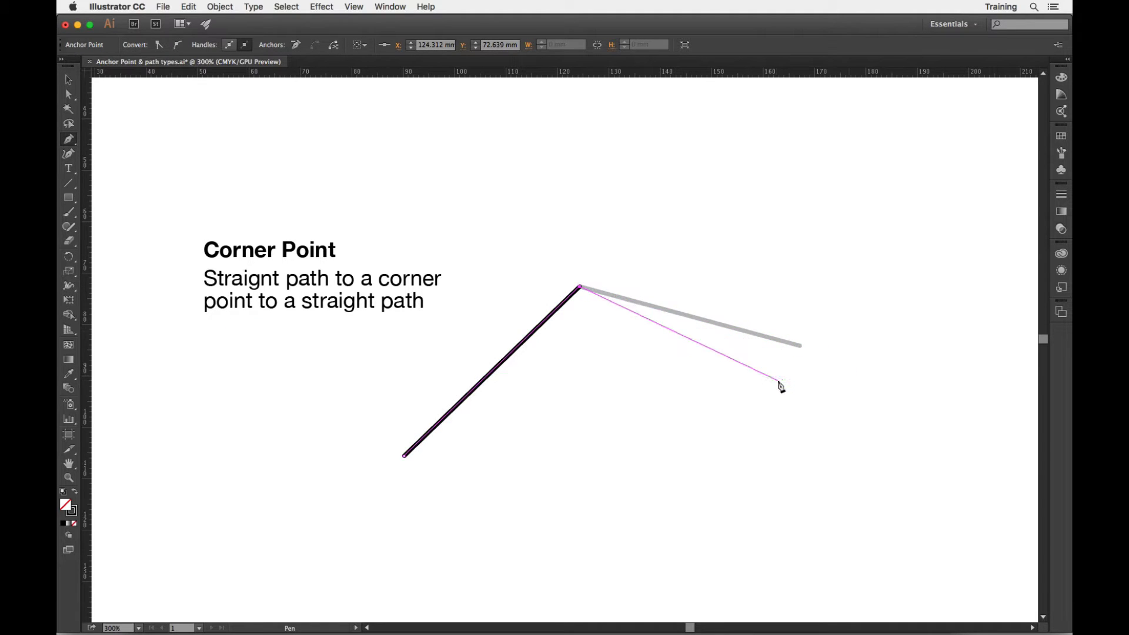
left_click(800, 347)
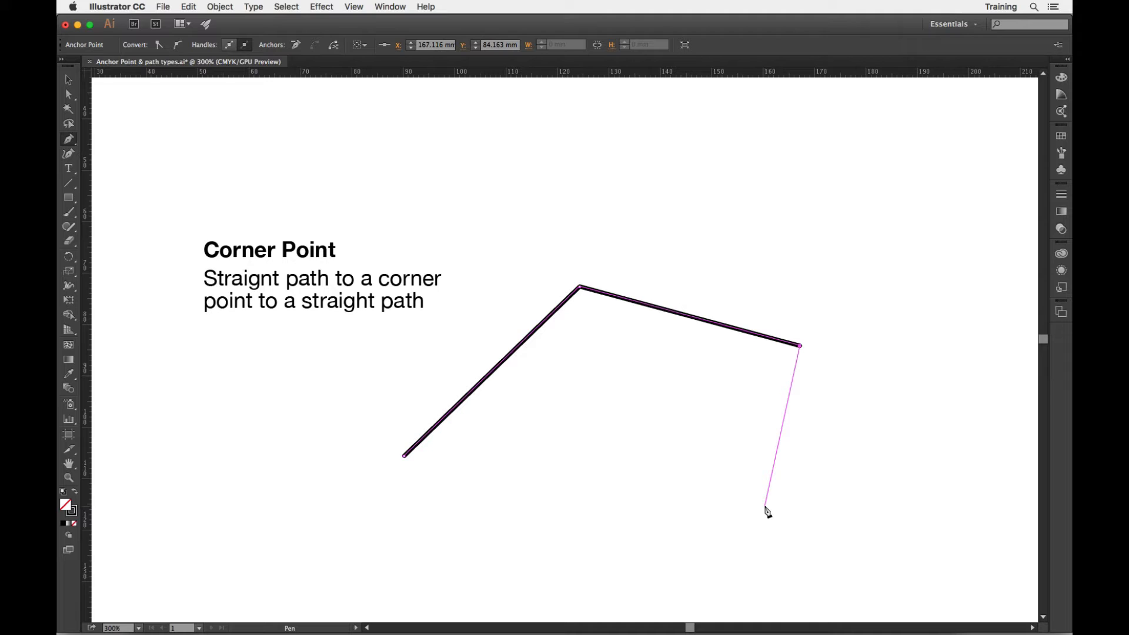
key("super")
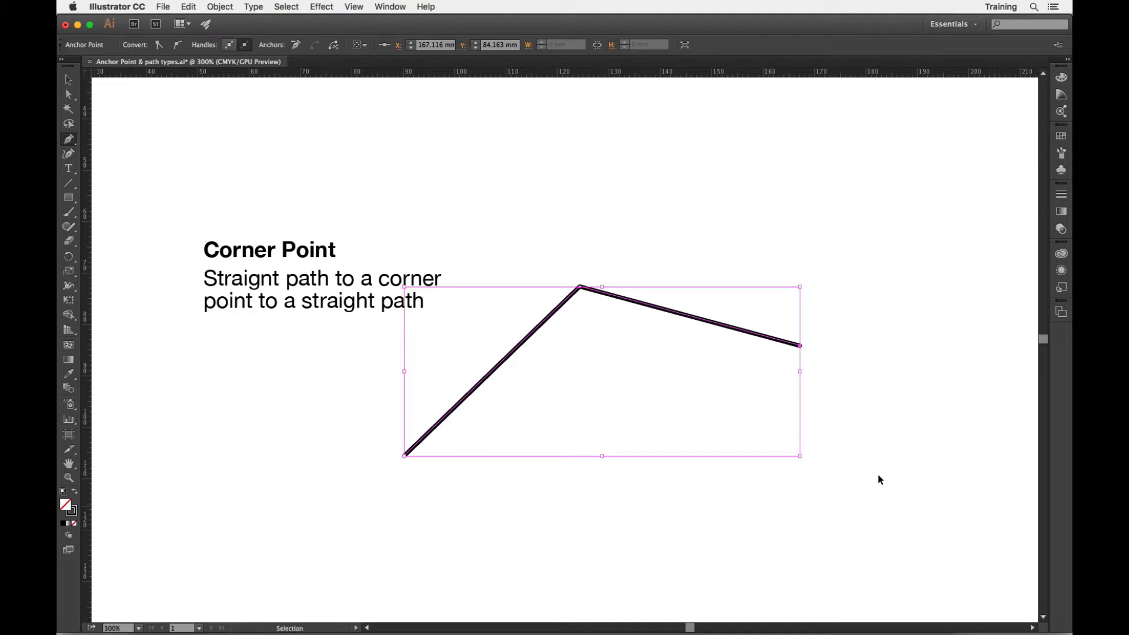
left_click(918, 197, "super")
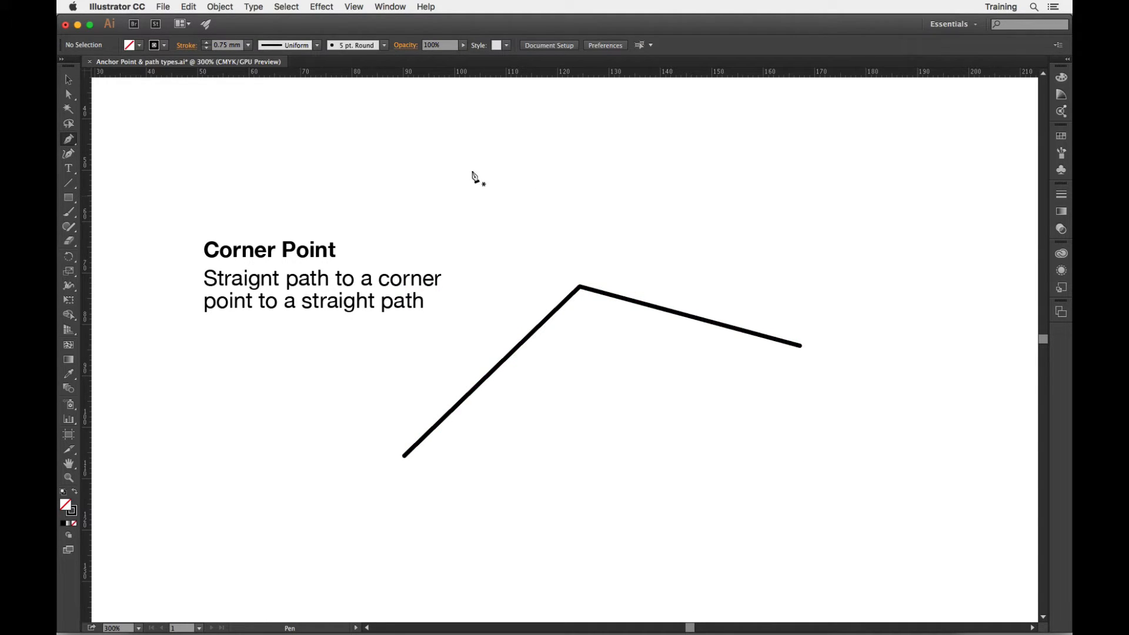
Step: Examine the traced corner path's anchors for handles by selecting the corner point and both endpoints individually with the Direct Selection tool
key("super")
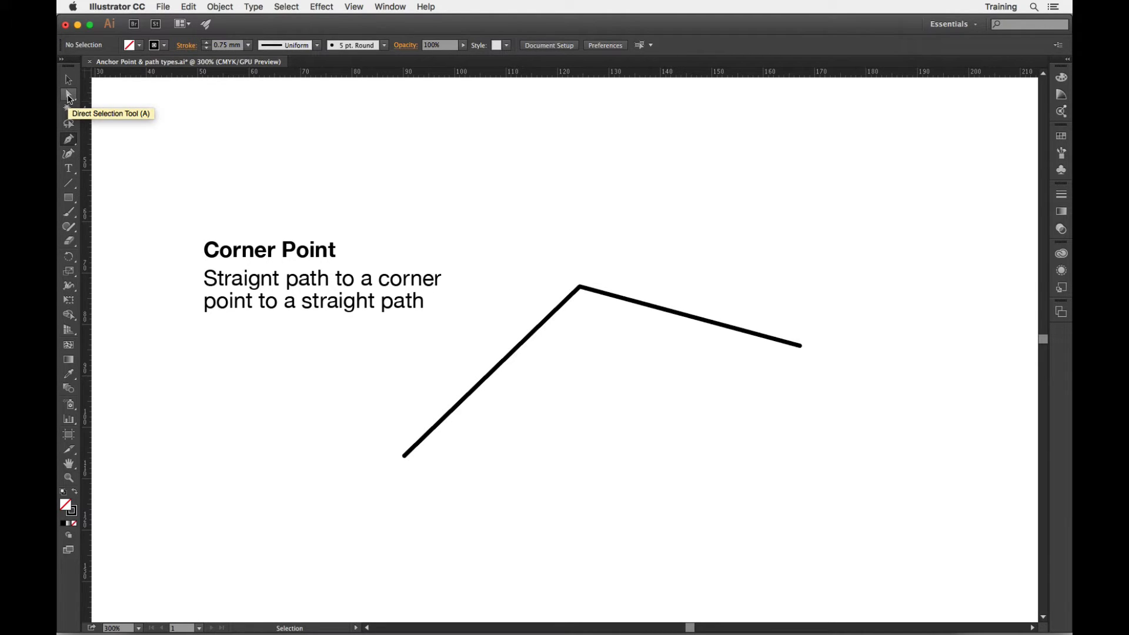
left_click(68, 96)
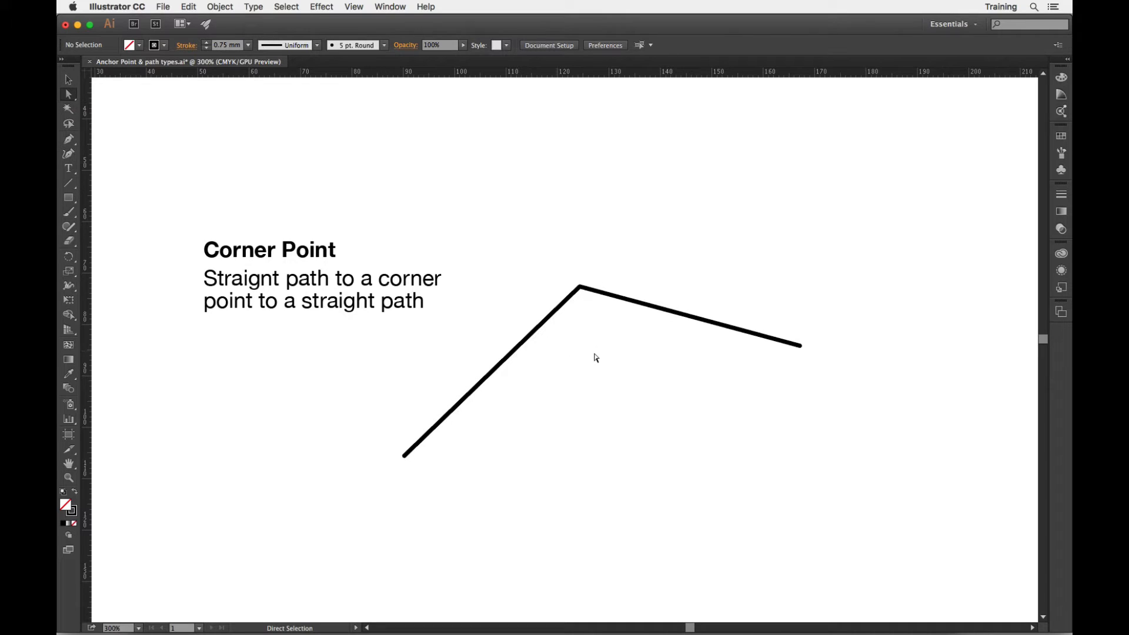
left_click(581, 290)
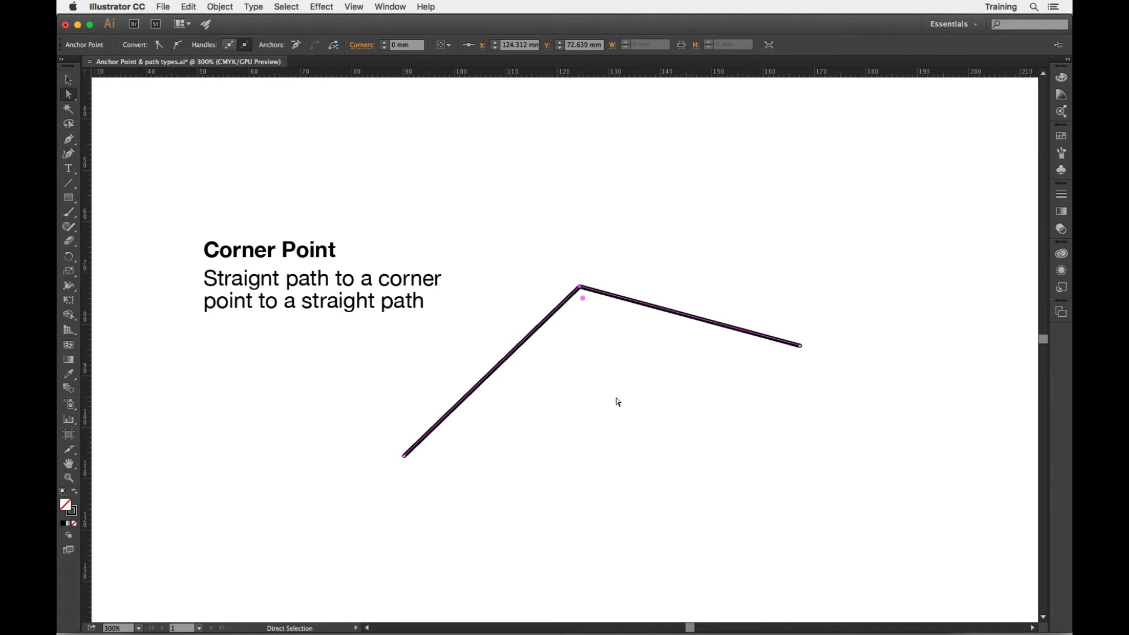
left_click(404, 456)
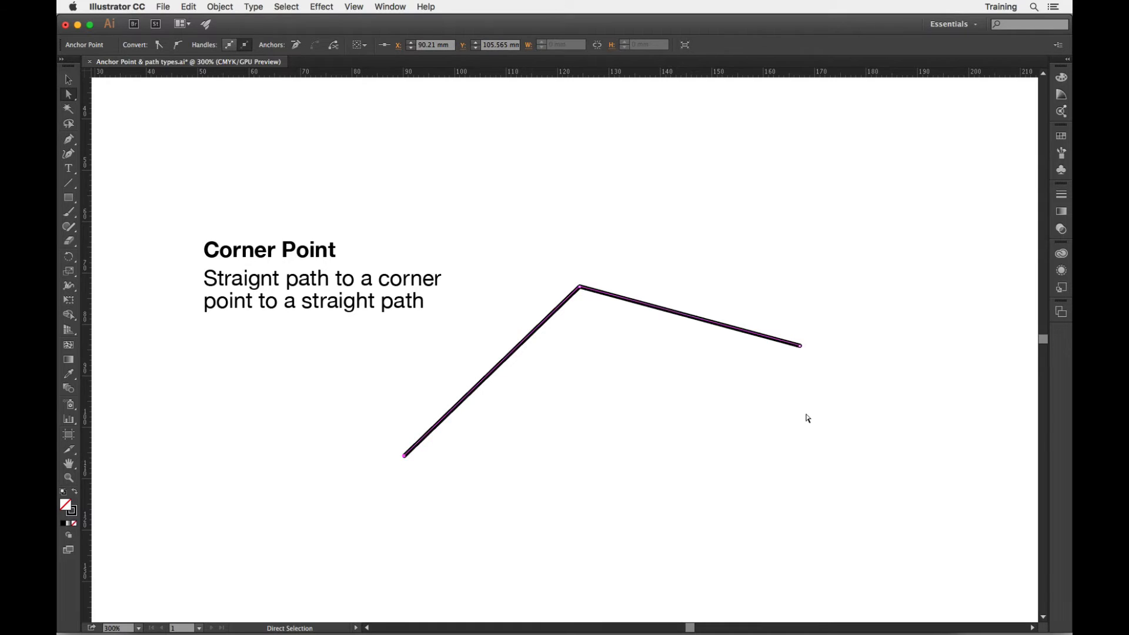
left_click(801, 345)
Step: Try moving the path's corner anchor down to about X 132.5 mm, Y 101.1 mm, and undo the move
left_click(581, 290)
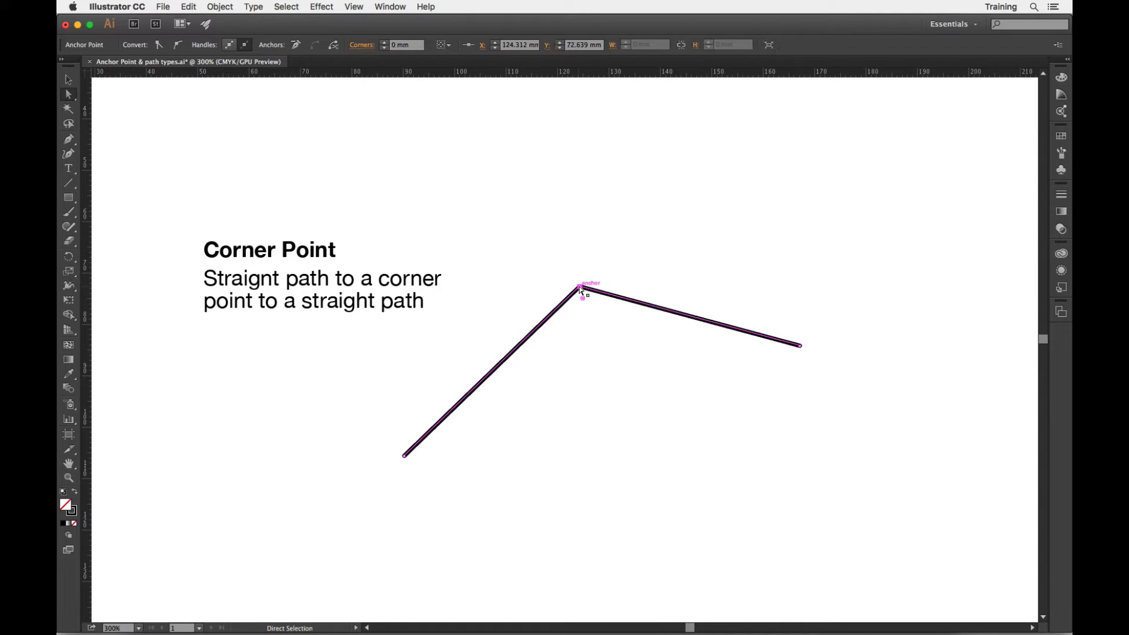
left_click_drag(581, 289, 622, 433)
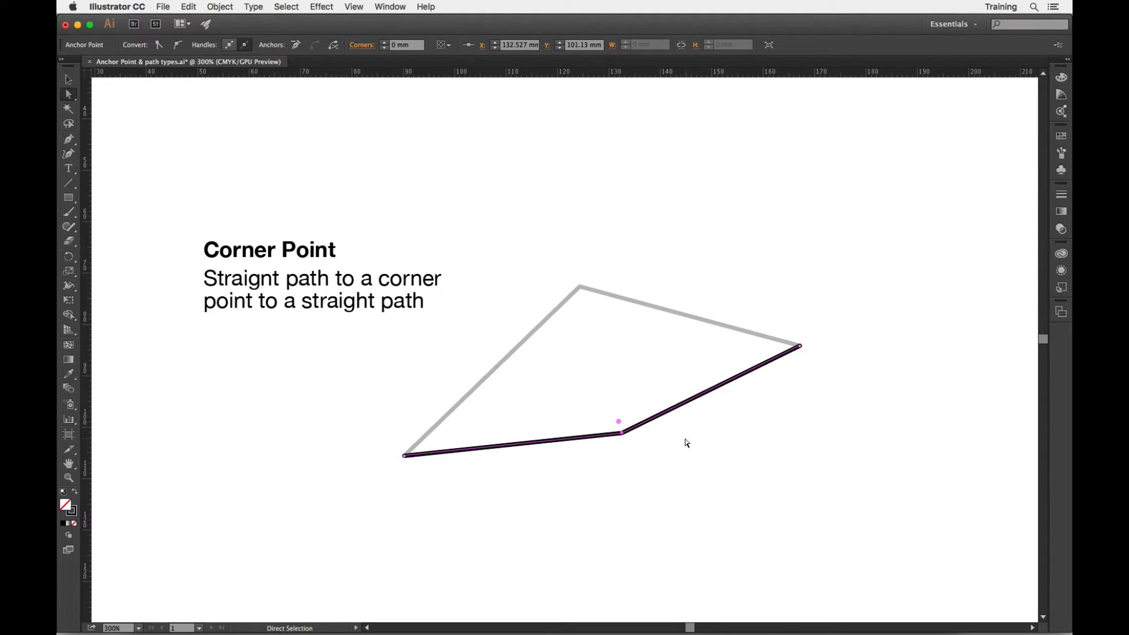
key("super+z")
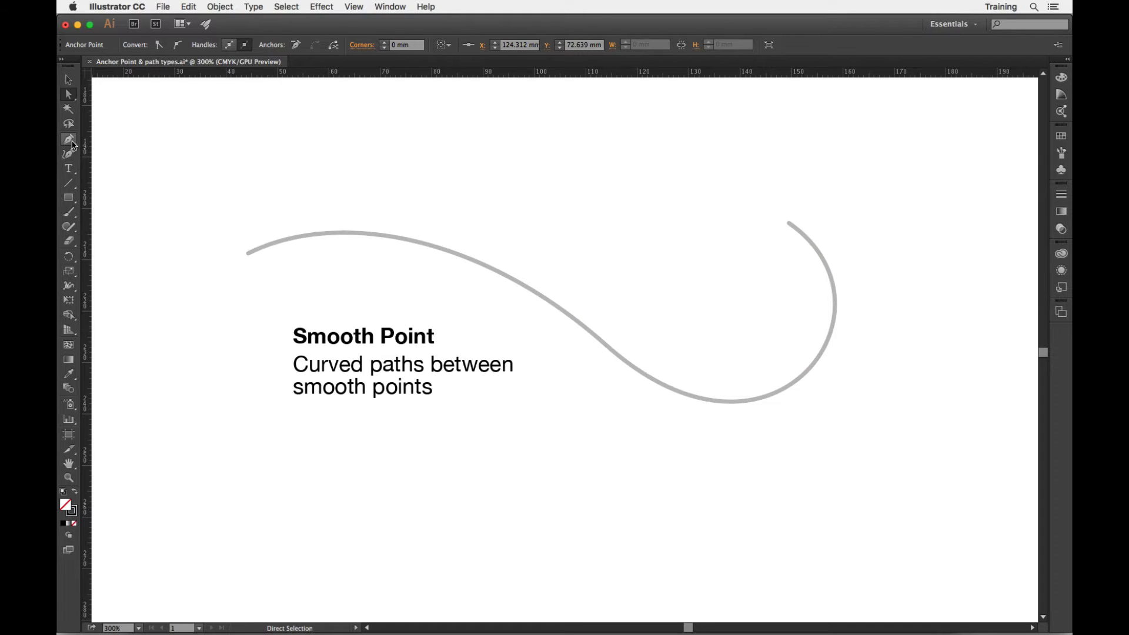
Step: Start a Pen path at the left end of the grey Smooth Point curve, pulling out handles along the curve's starting direction
left_click(68, 140)
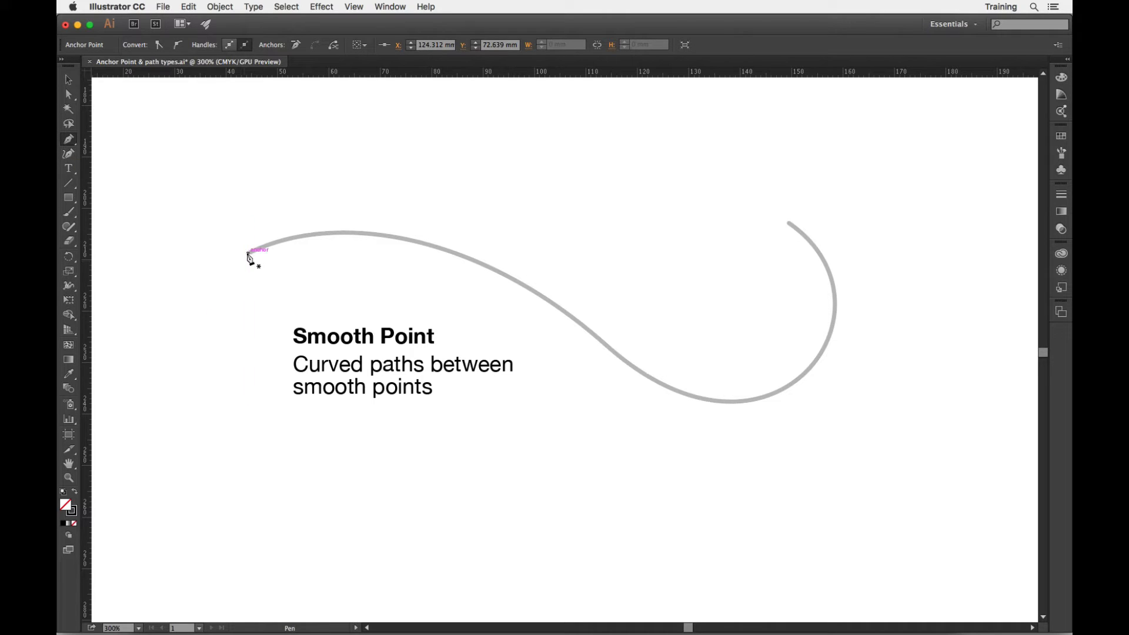
left_click_drag(248, 253, 348, 209)
left_click_drag(349, 211, 348, 210)
scroll(350, 222, "up", 2)
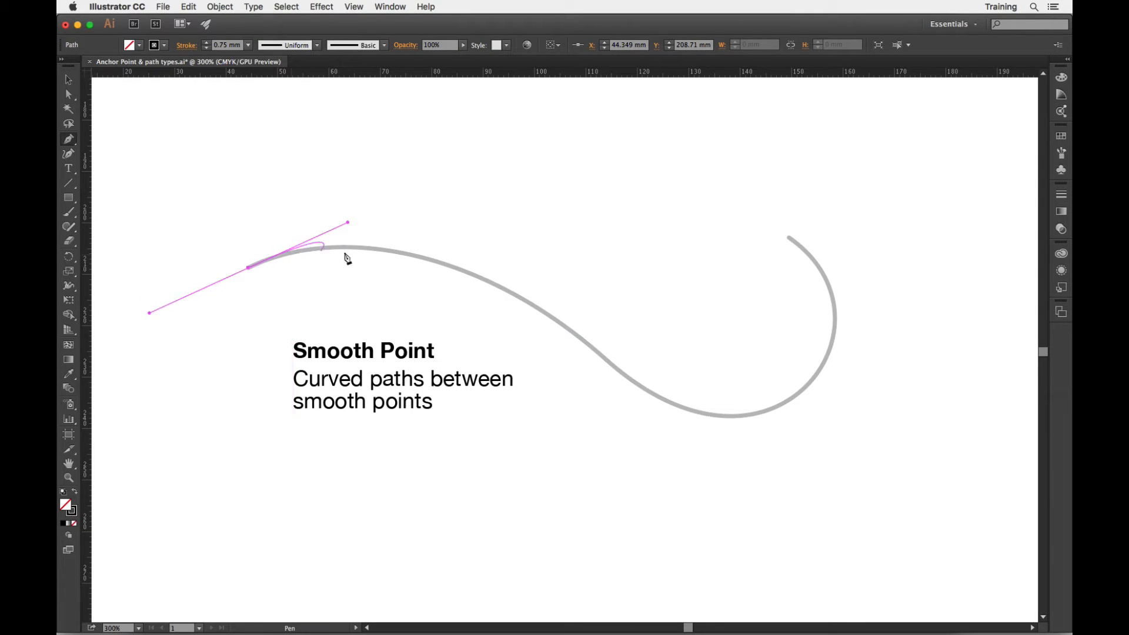
Step: Continue the Smooth Point path with handled anchors at the curve's mid-bend and its upper right end, and deselect it
left_click_drag(541, 304, 586, 349)
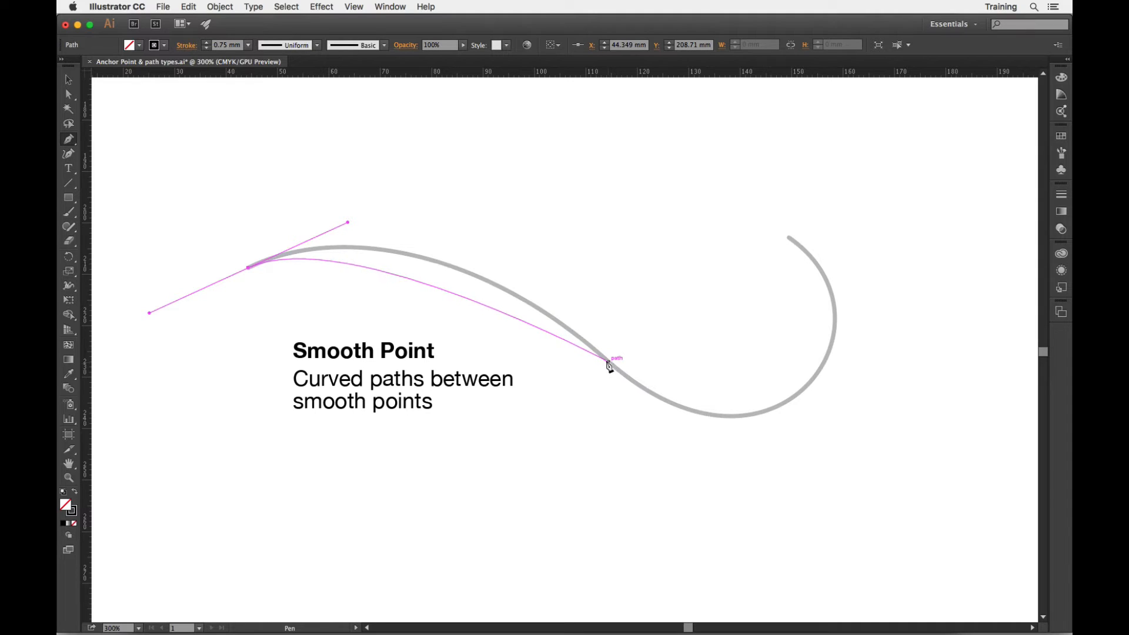
left_click(606, 360)
left_click_drag(606, 360, 691, 433)
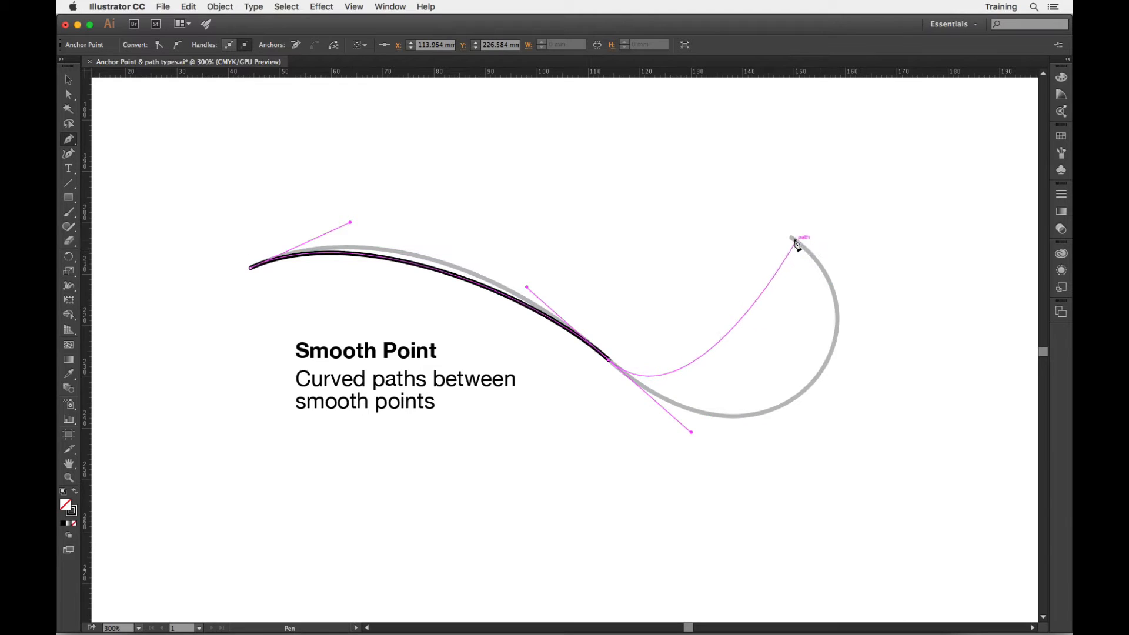
left_click_drag(792, 238, 688, 157)
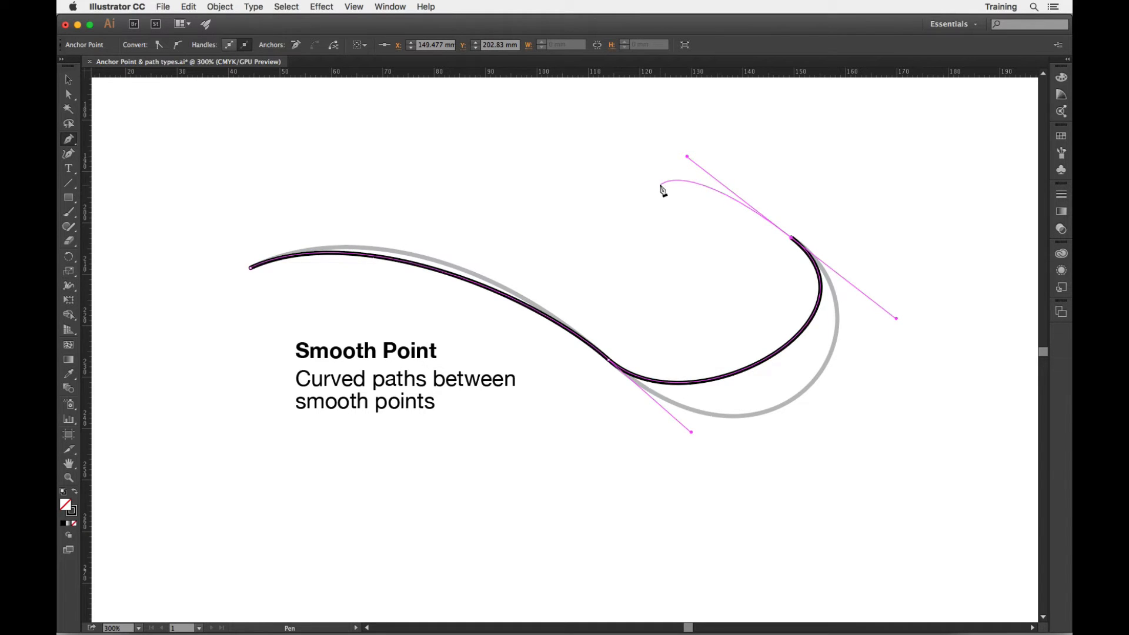
key("super")
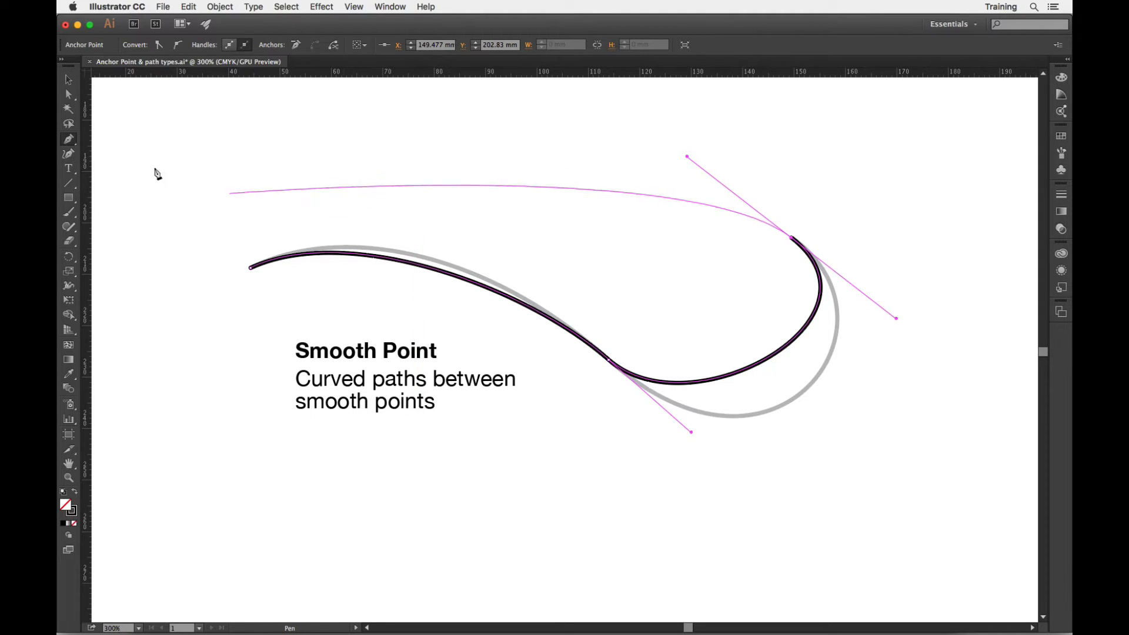
left_click(68, 95)
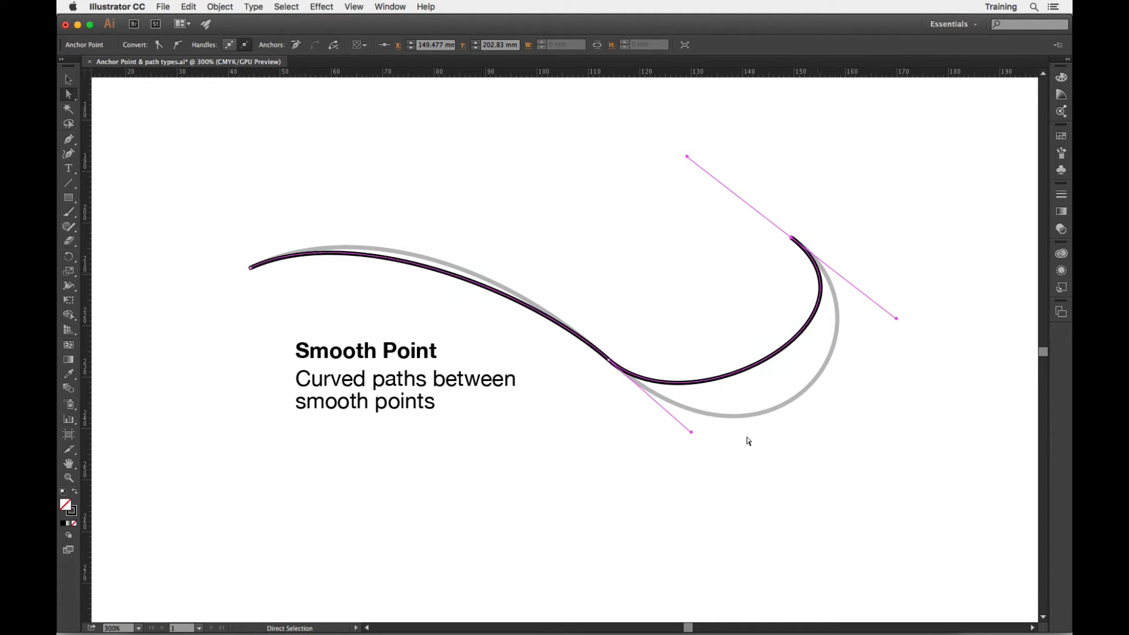
left_click(916, 505)
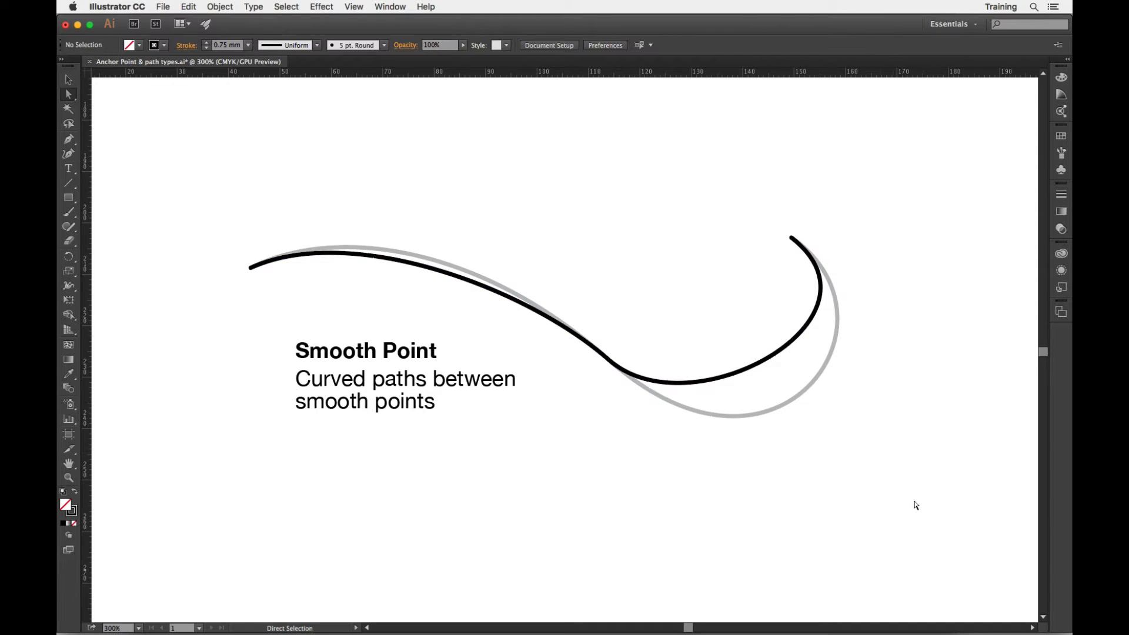
Step: Reshape the first curved segment to match the grey template by extending the handles of the middle and left anchors
left_click(759, 371)
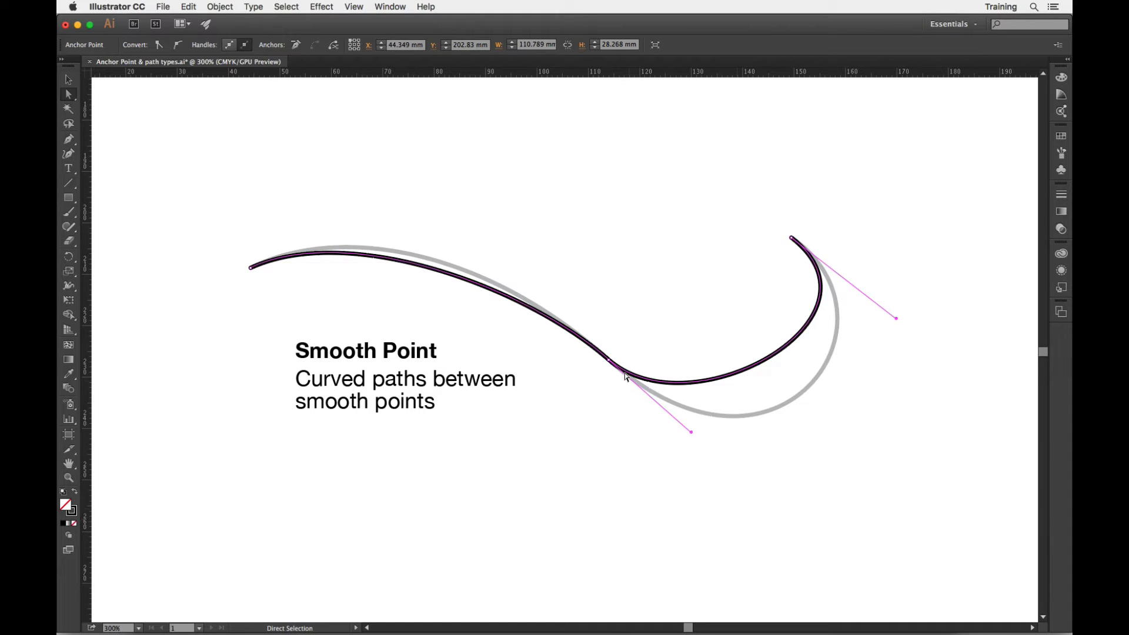
left_click(609, 361)
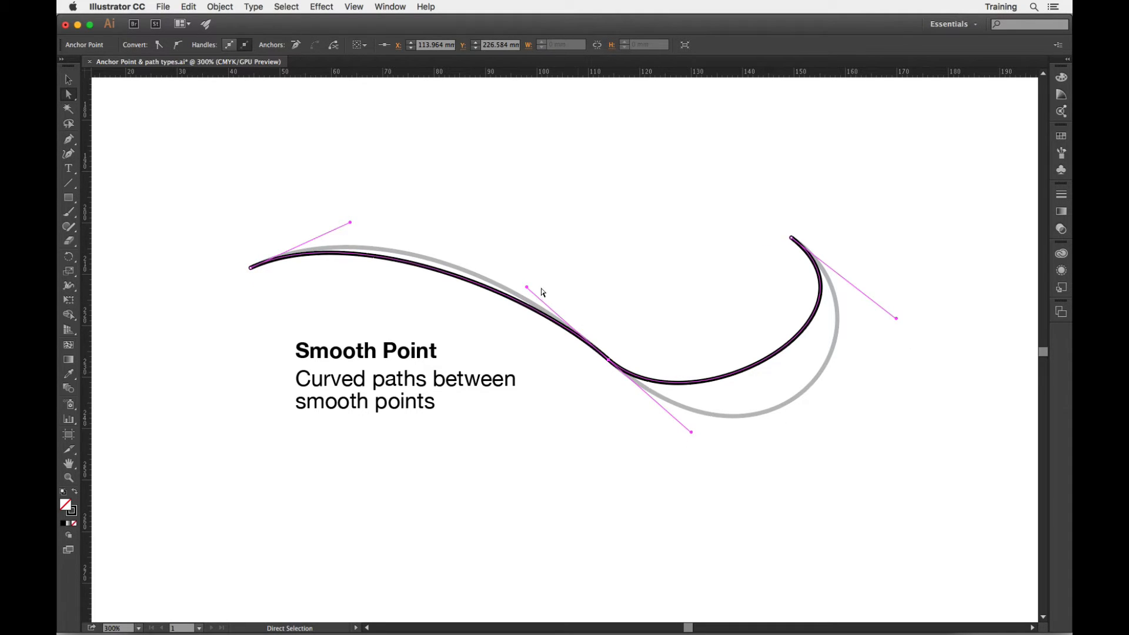
left_click_drag(526, 287, 513, 267)
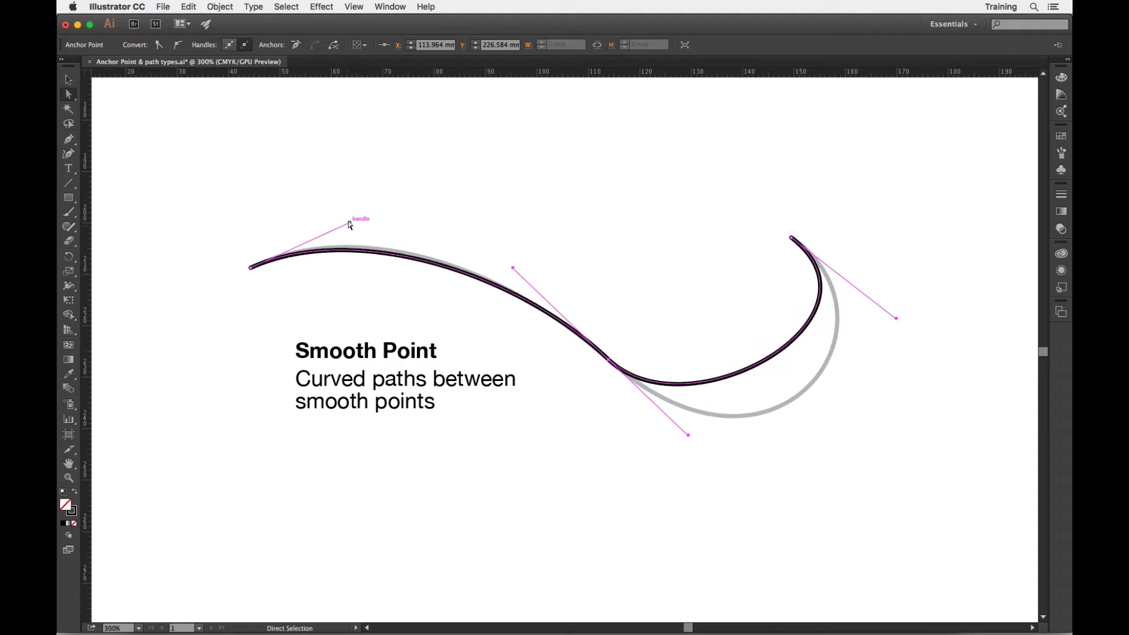
left_click_drag(351, 225, 364, 219)
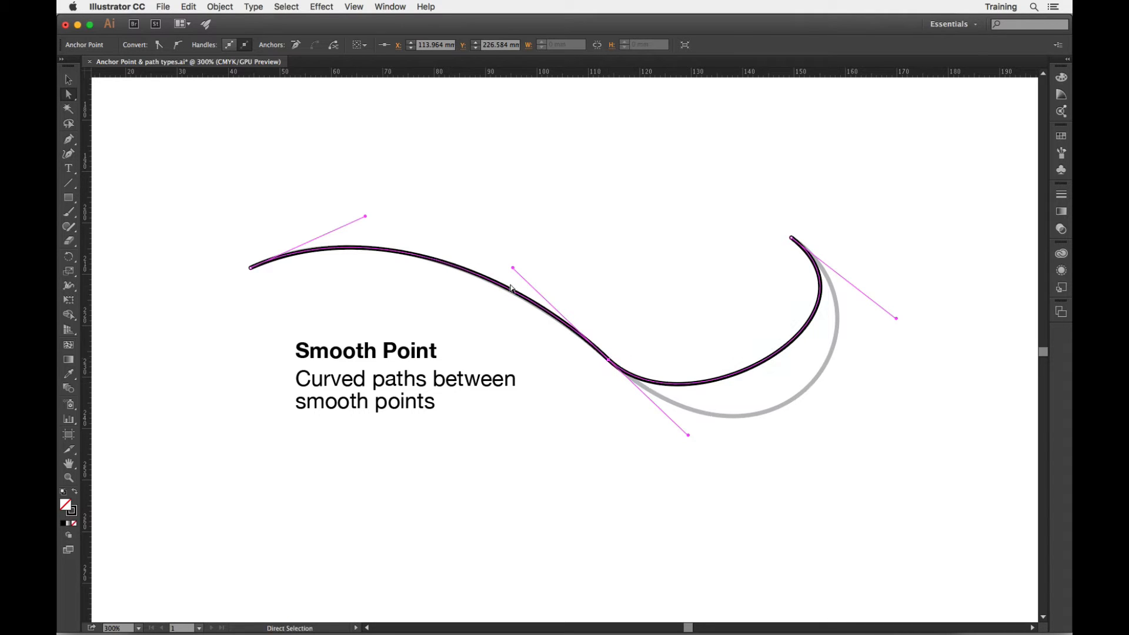
Step: Try moving the middle anchor up and left to about X 112.1 mm, Y 224.9 mm, and return it to the template curve
mouse_move(608, 361)
left_mouse_down()
mouse_move(629, 379)
mouse_move(597, 353)
left_mouse_up()
left_click_drag(598, 358, 600, 353)
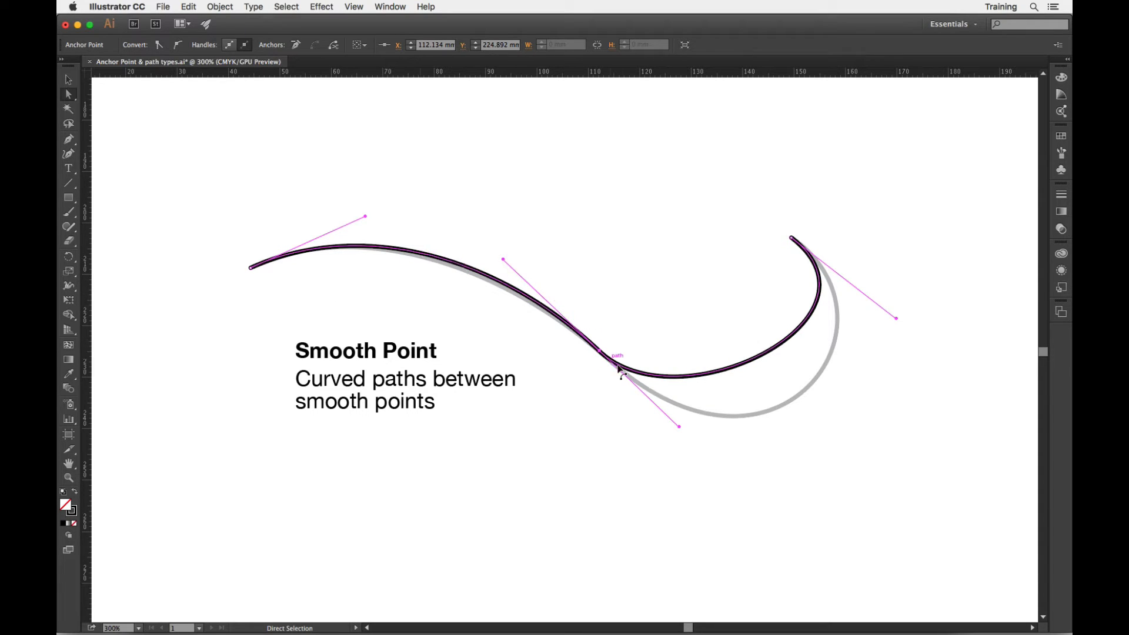
left_click_drag(600, 352, 608, 363)
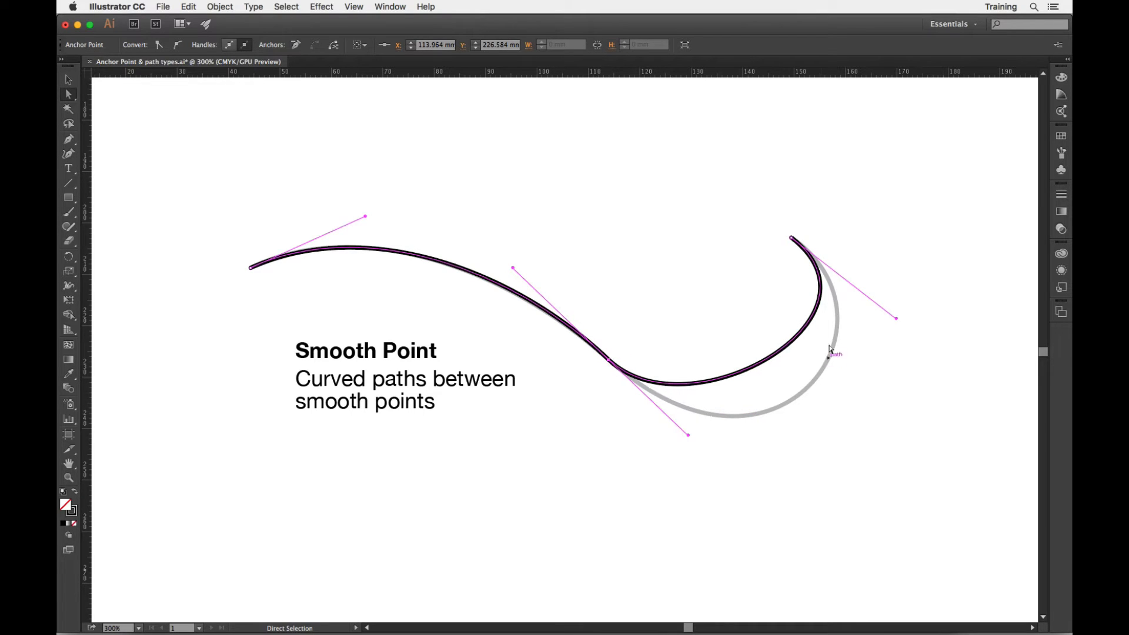
Step: Fit the second curved segment to the grey template by extending the middle anchor's lower handle and the end anchor's handle
scroll(795, 286, "left", 1)
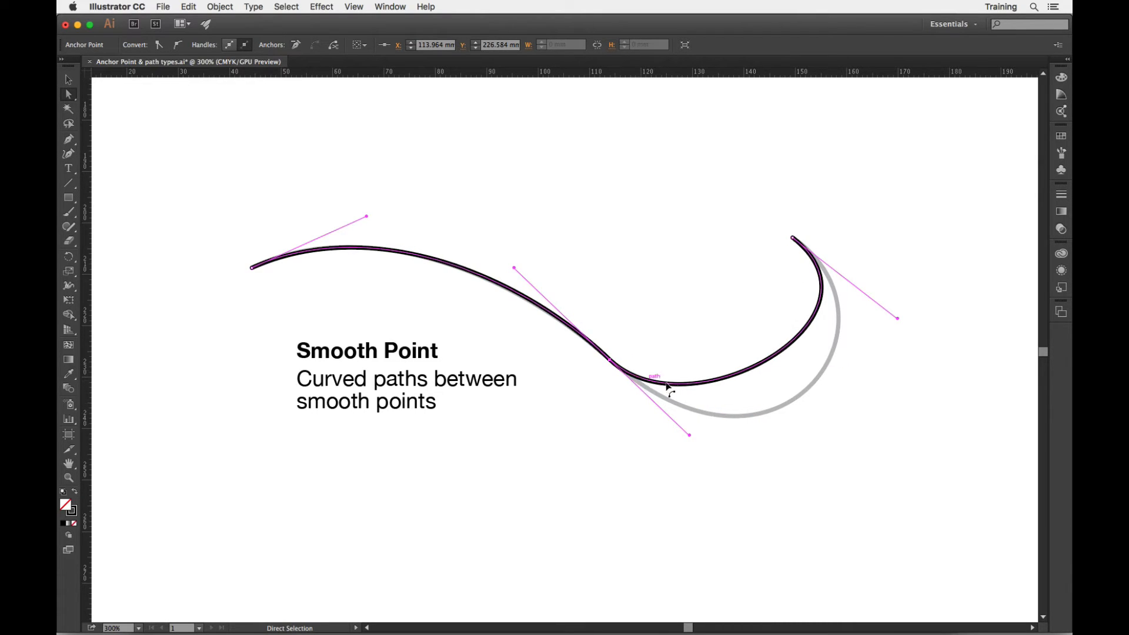
left_click_drag(690, 435, 773, 515)
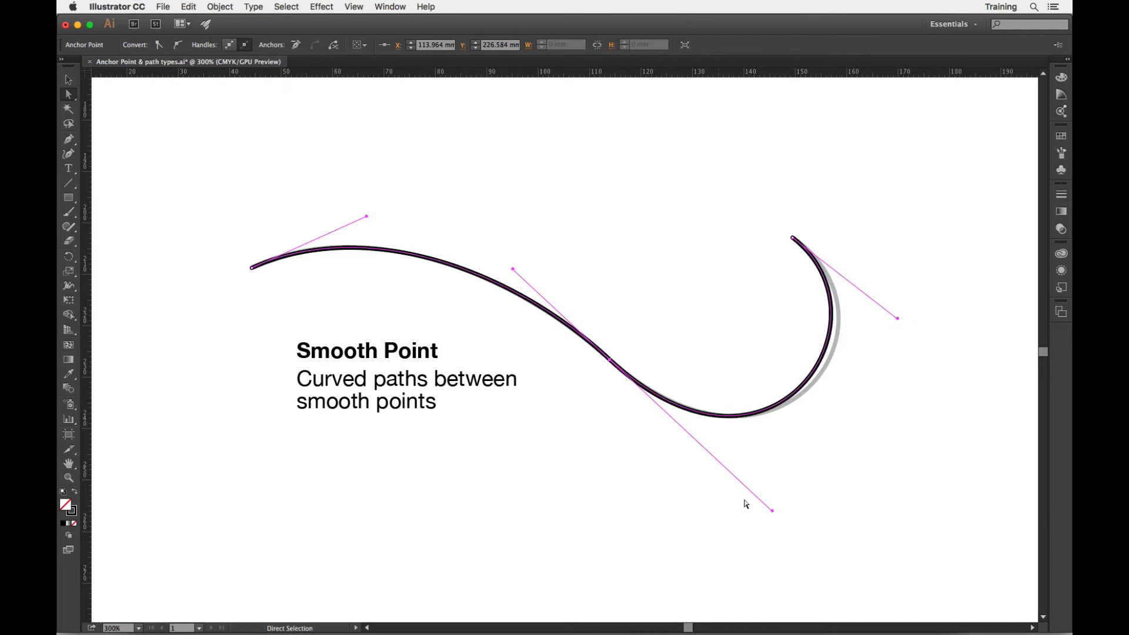
mouse_move(772, 510)
left_mouse_down()
mouse_move(796, 530)
mouse_move(804, 516)
mouse_move(788, 527)
mouse_move(766, 510)
left_mouse_up()
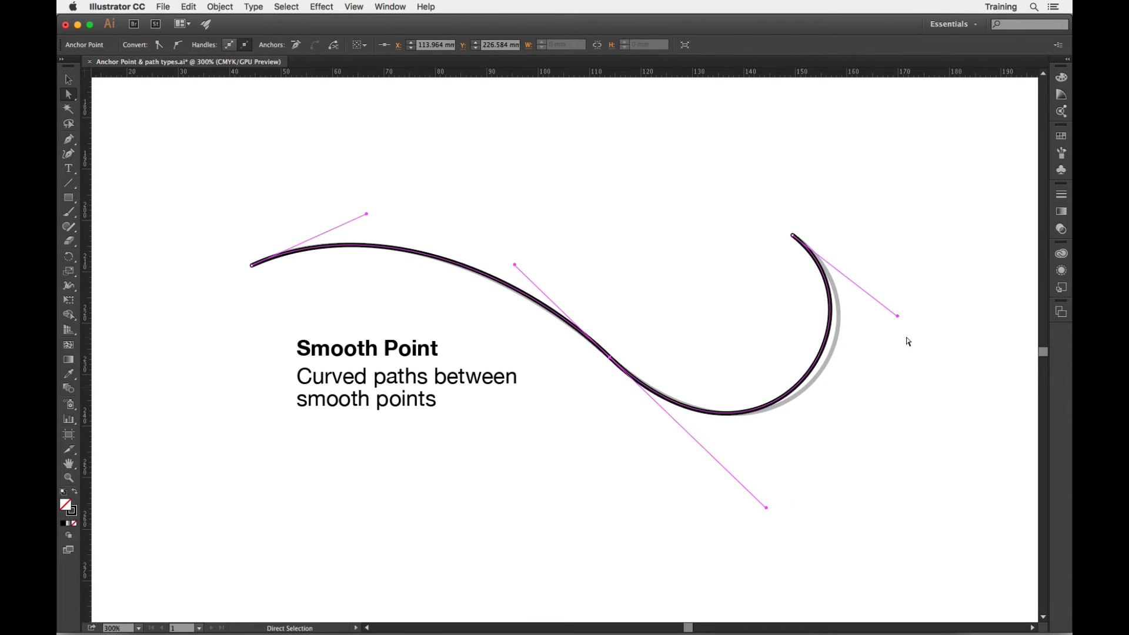
left_click_drag(898, 317, 917, 326)
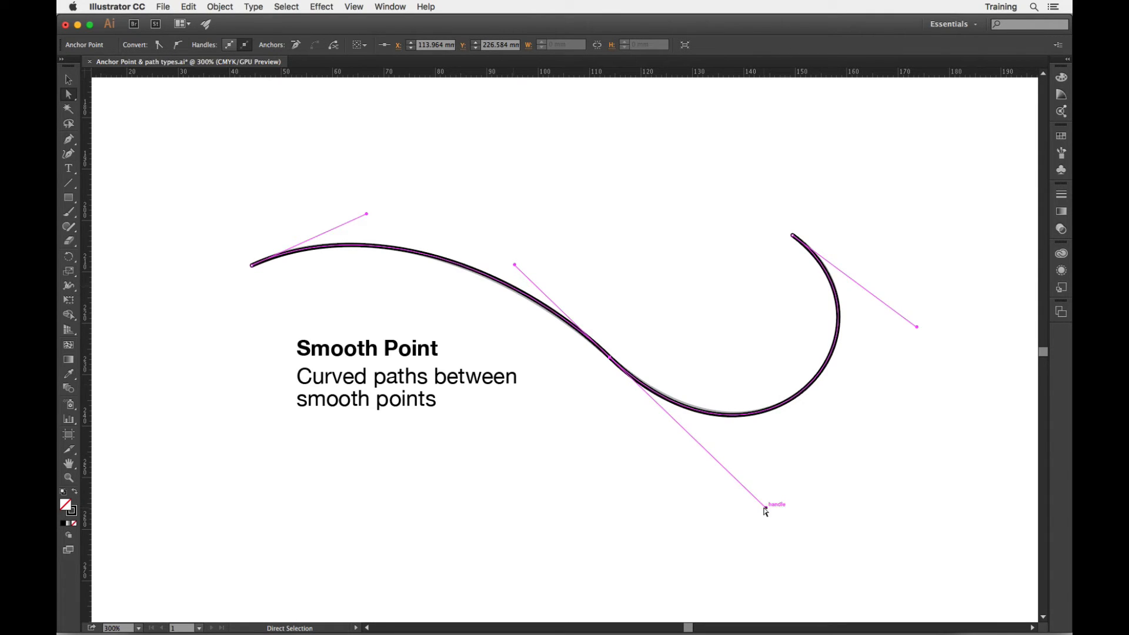
mouse_move(766, 509)
left_mouse_down()
mouse_move(712, 531)
mouse_move(753, 502)
mouse_move(765, 510)
left_mouse_up()
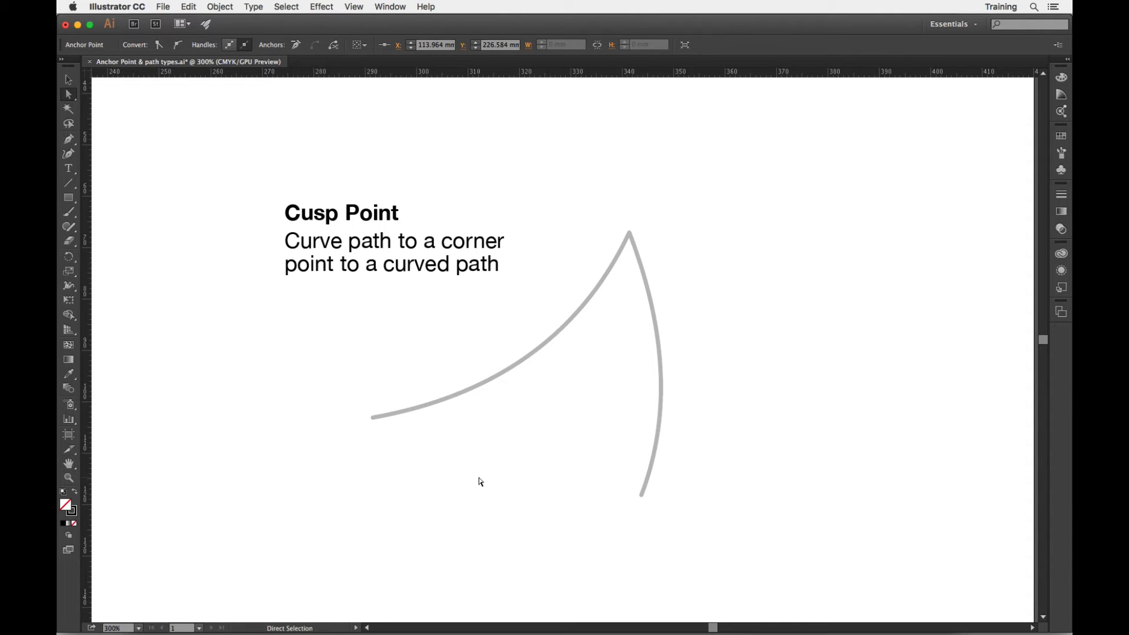
Step: Start the Cusp Point path with the Pen tool, placing handled anchors at the grey template's lower-left end and at its peak
left_click(69, 140)
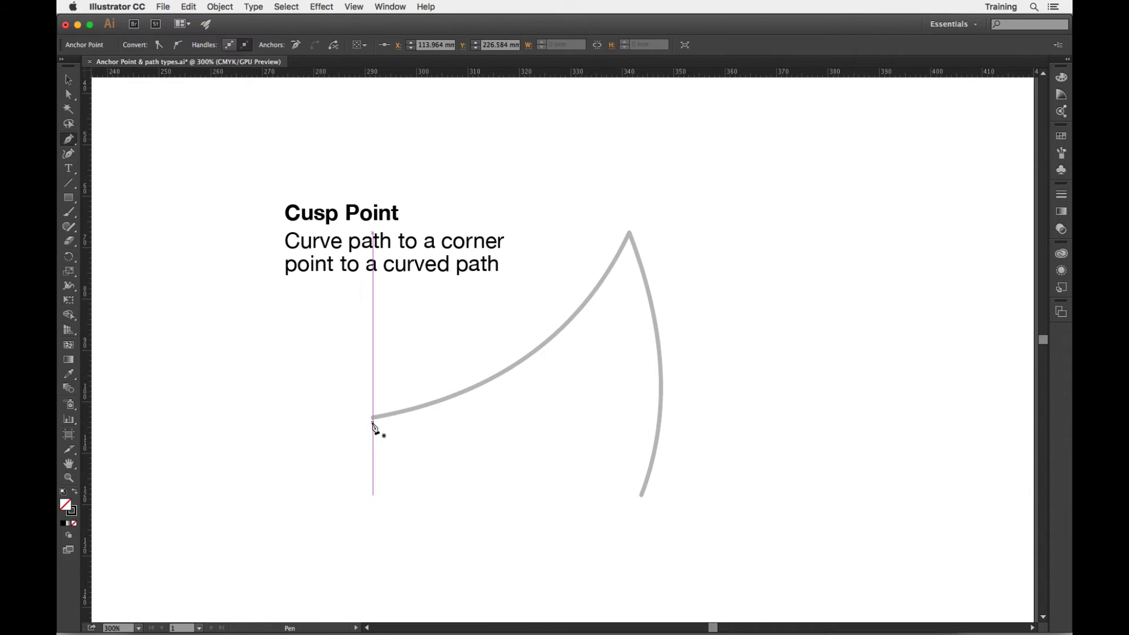
left_click_drag(372, 417, 443, 412)
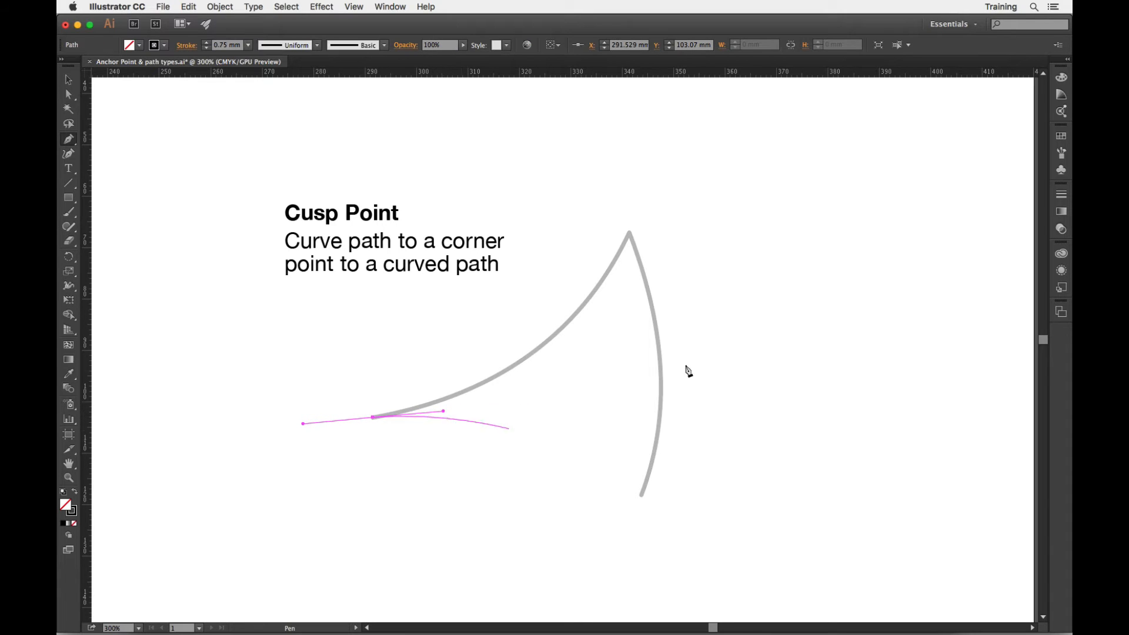
left_click(629, 233)
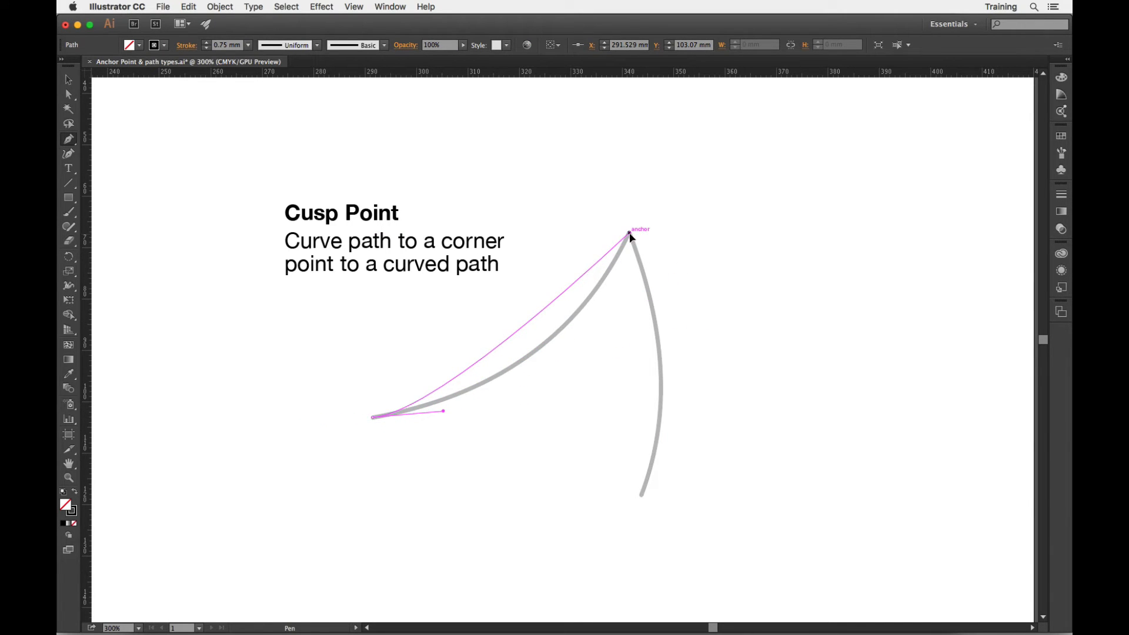
left_click_drag(629, 234, 639, 173)
Step: Turn the peak anchor's outgoing handle downward to form a cusp, finish with a handled anchor at the template's lower-right end, and deselect the path
key("alt")
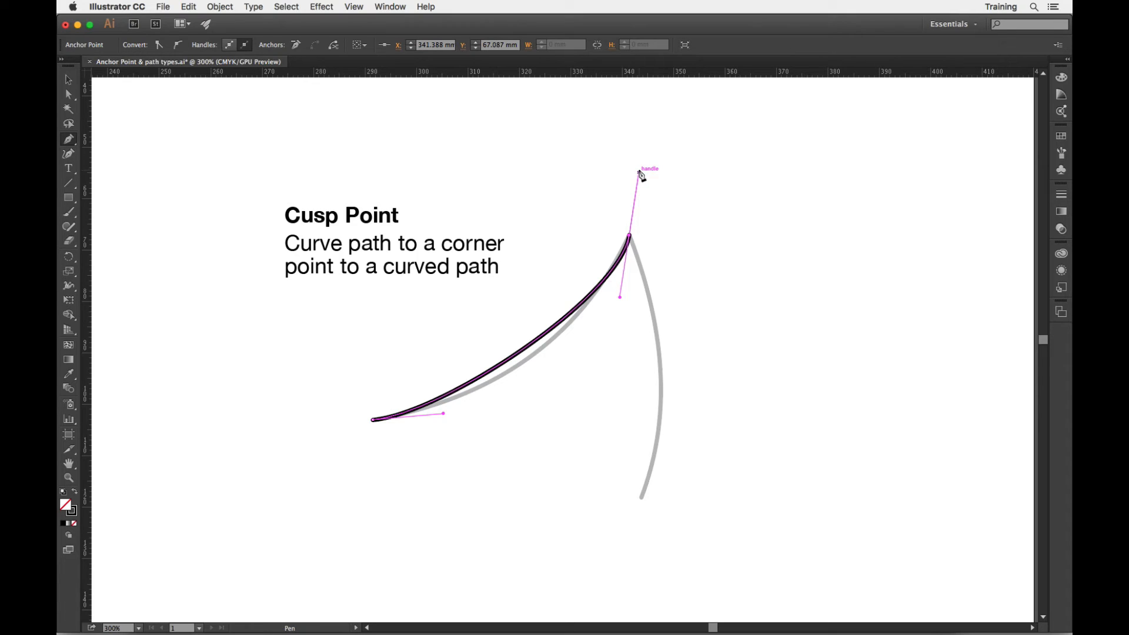
key("alt")
left_click_drag(640, 173, 640, 300)
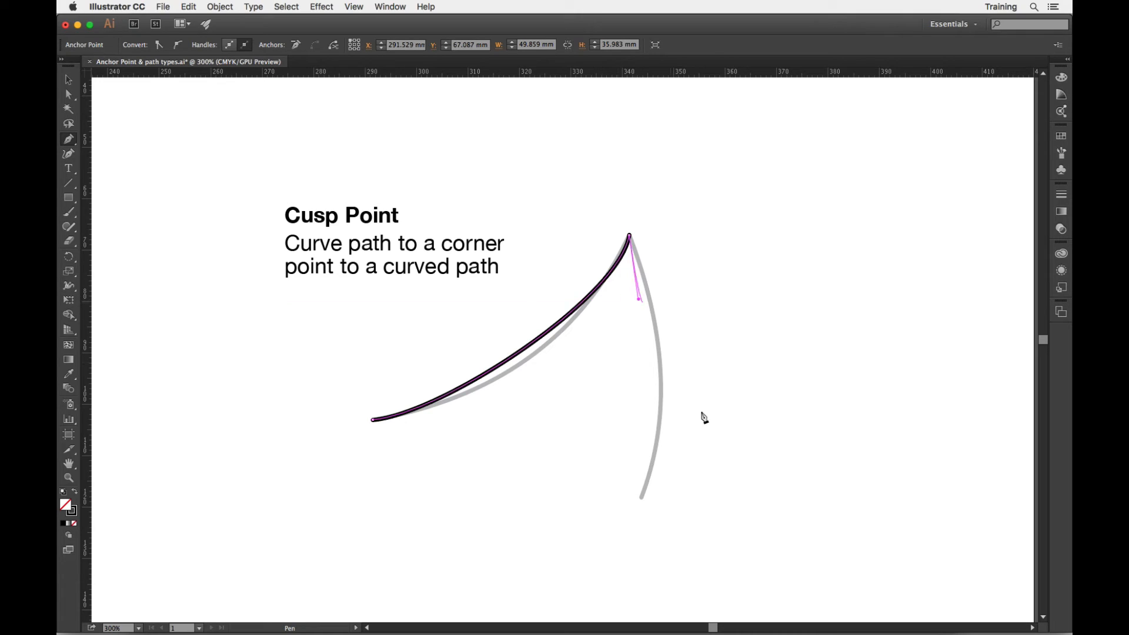
left_click_drag(641, 497, 597, 566)
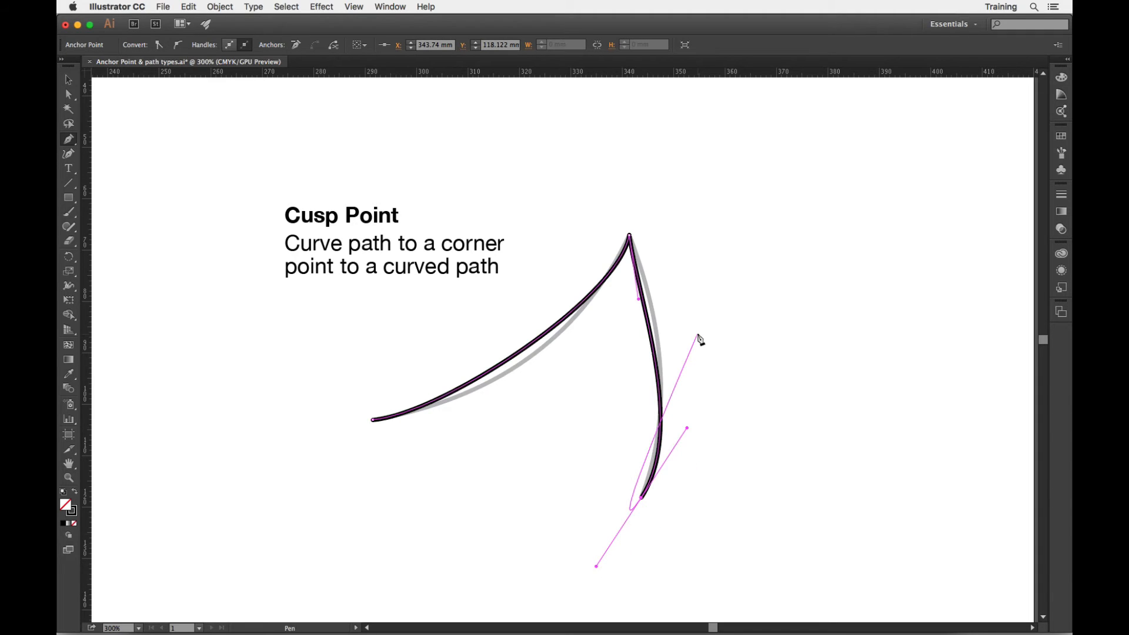
key("super")
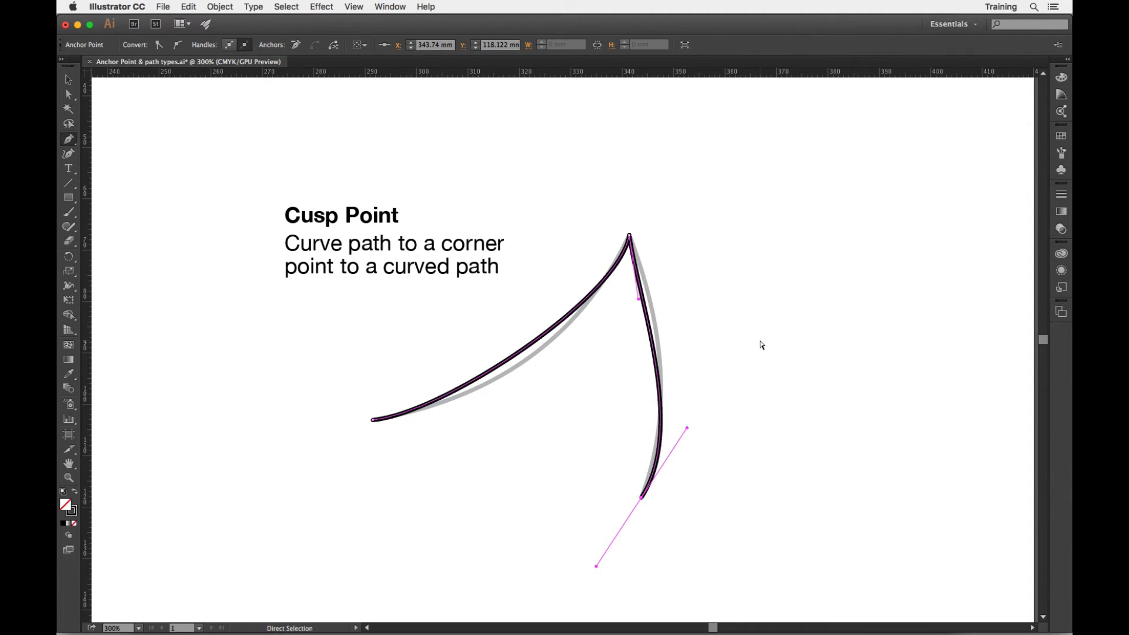
left_click(761, 345, "super")
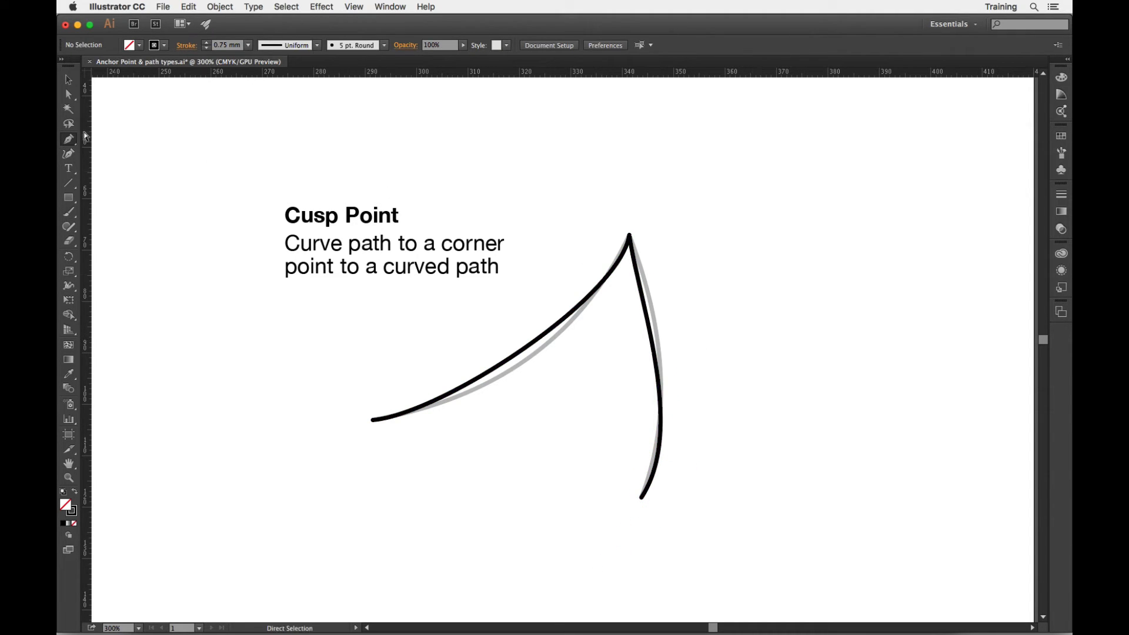
Step: Fit the Cusp Point path's left curve to the grey template by adjusting the start anchor's handle and extending the peak anchor's left handle
left_click(69, 94)
left_click(372, 419)
left_click_drag(452, 416, 457, 417)
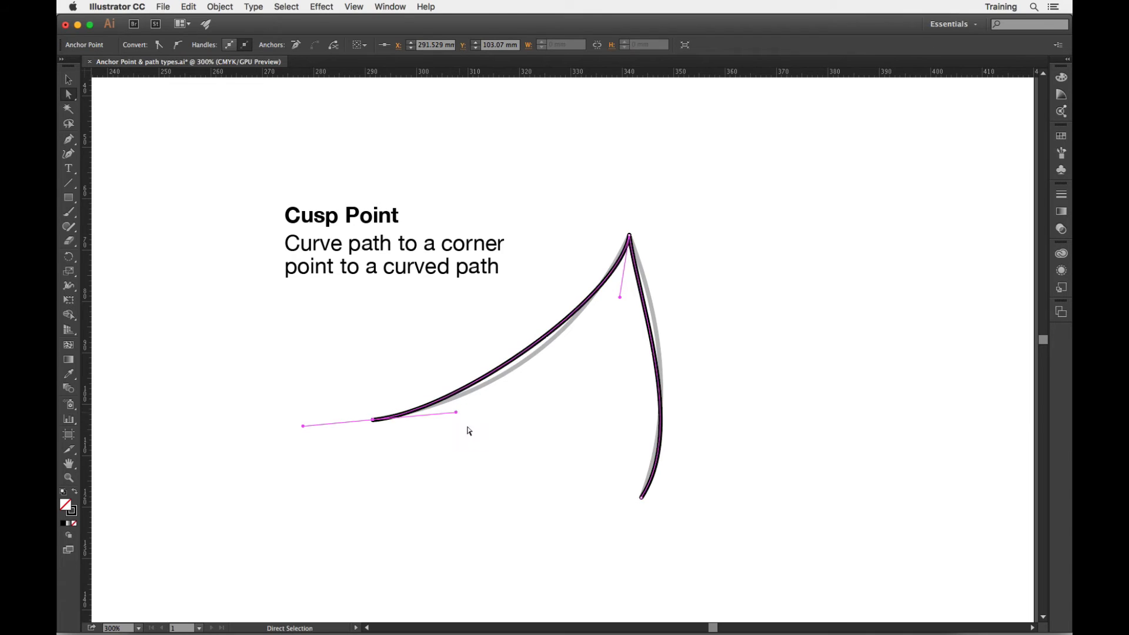
left_click(629, 237)
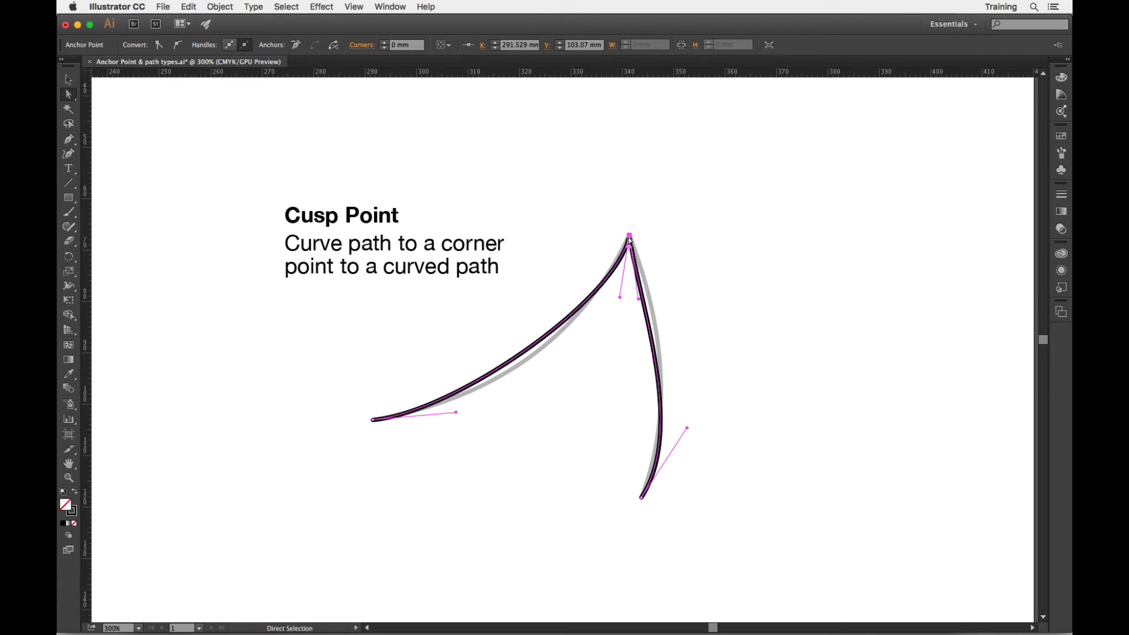
left_click_drag(622, 300, 591, 347)
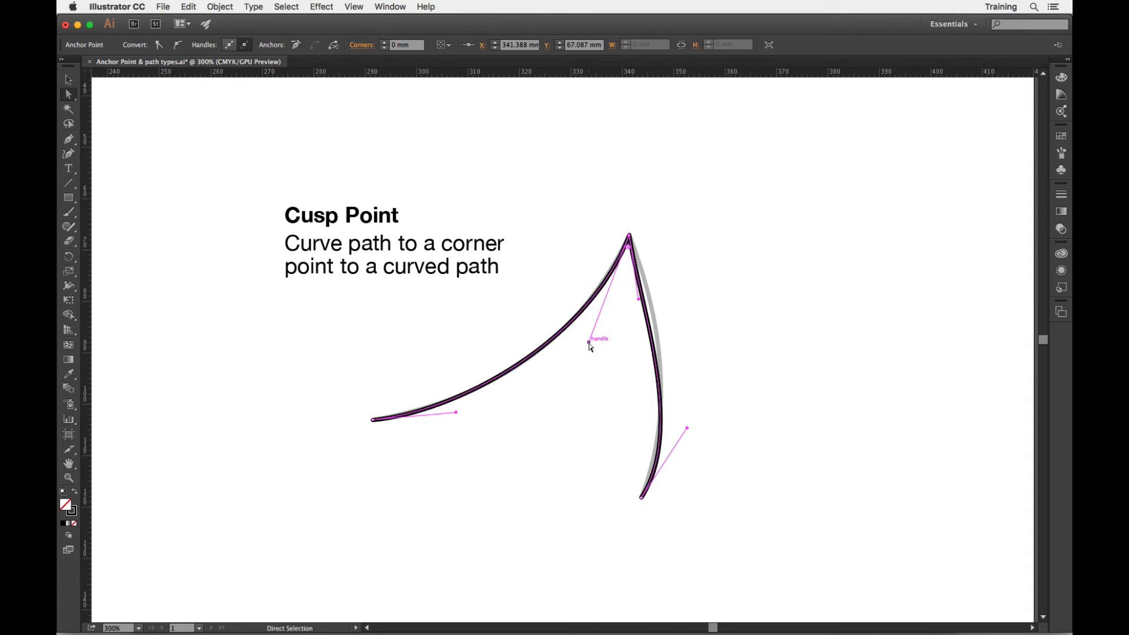
Step: Fit the right curve to the grey template by adjusting the peak anchor's right handle and the end anchor's handle, and deselect the path
left_click_drag(638, 299, 651, 298)
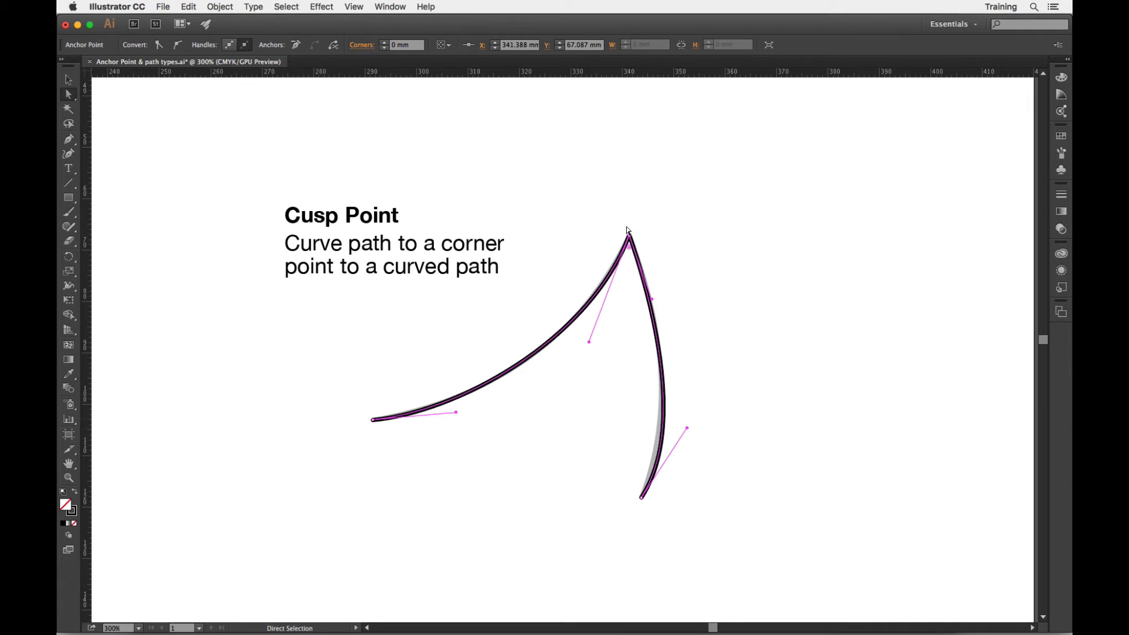
left_click_drag(687, 428, 683, 414)
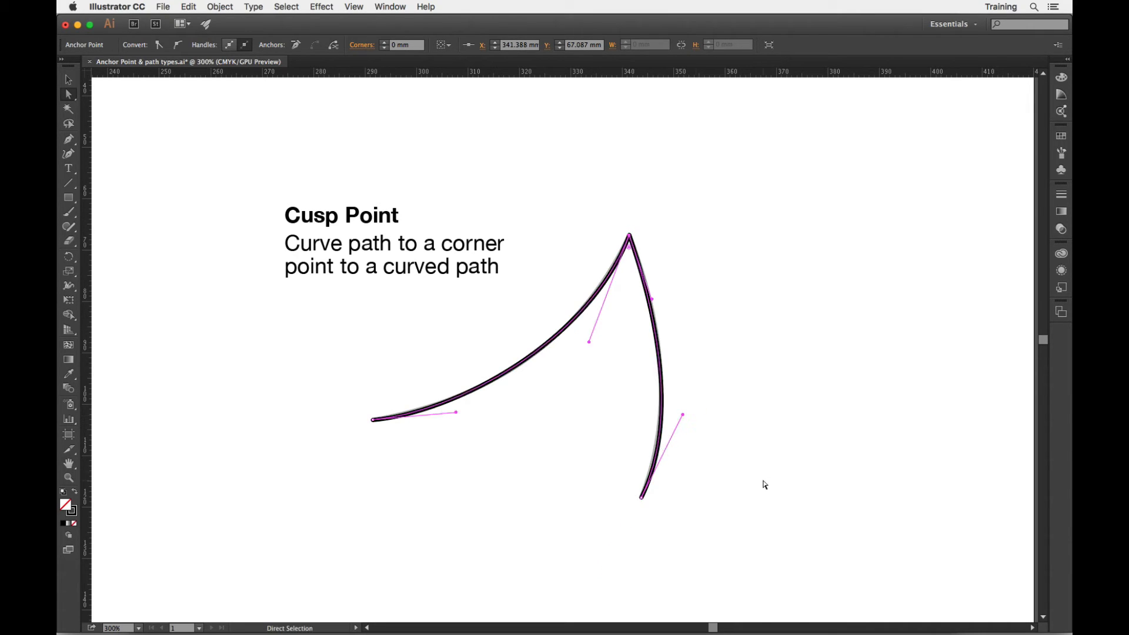
left_click(765, 485)
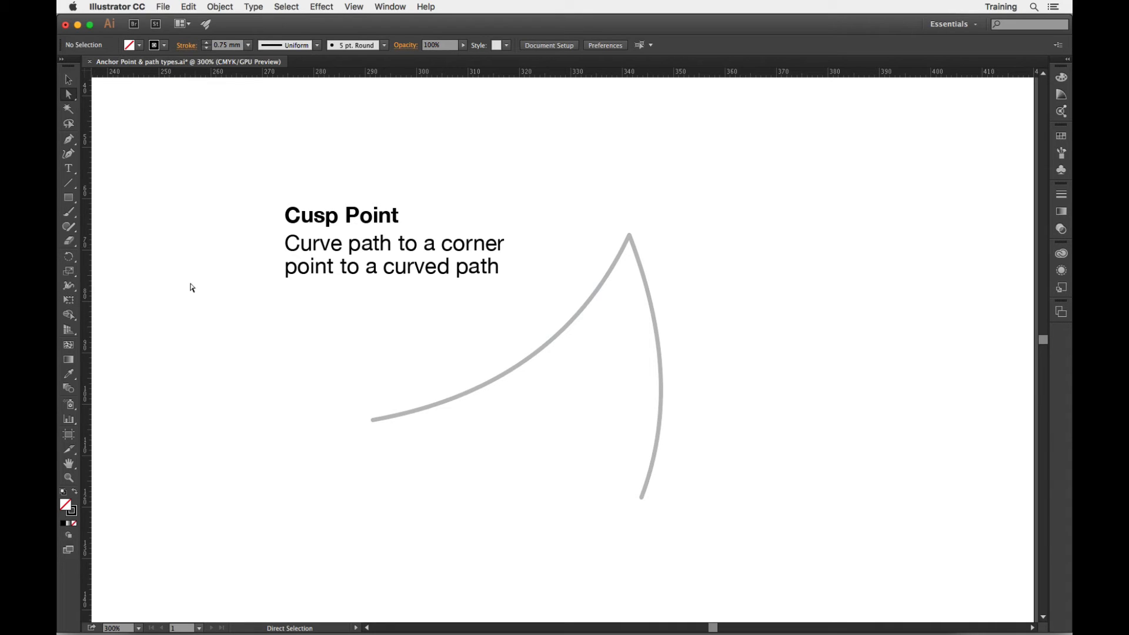
Step: Draw a two-segment straight path through the Cusp Point template's start, peak and end with the Pen tool, deselect it, and activate the Anchor Point tool
left_click(69, 141)
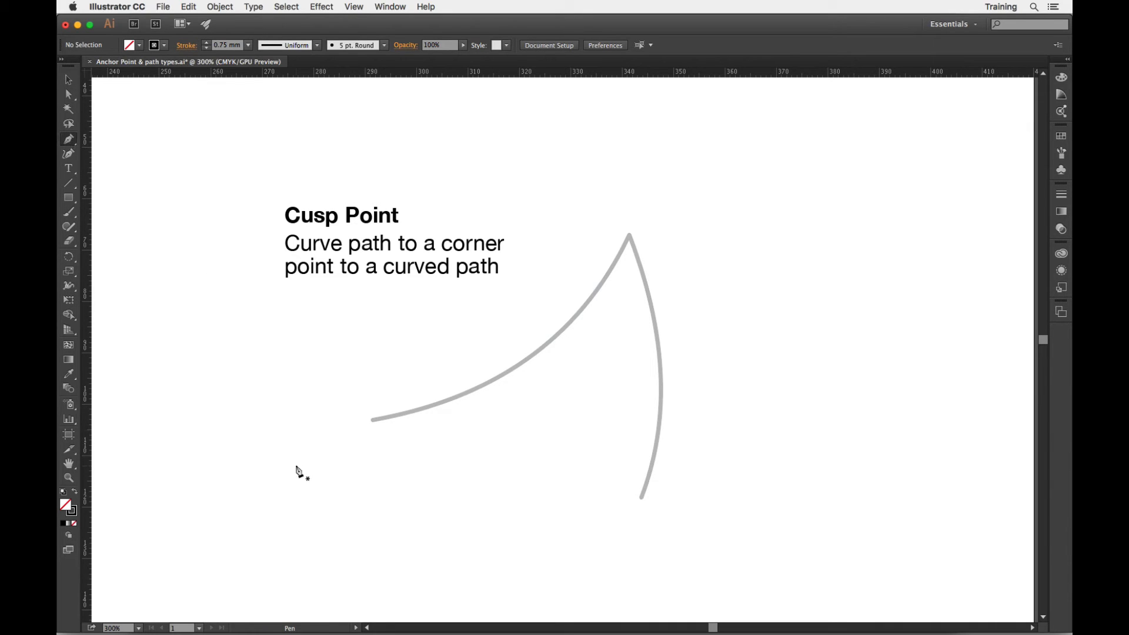
left_click(373, 420)
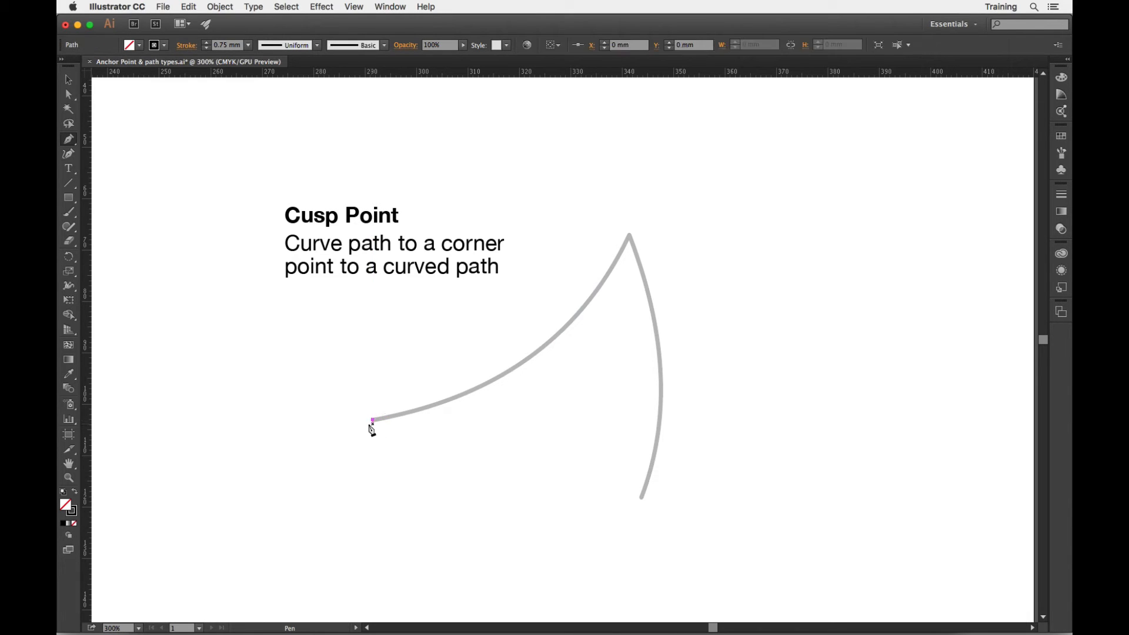
left_click(630, 236)
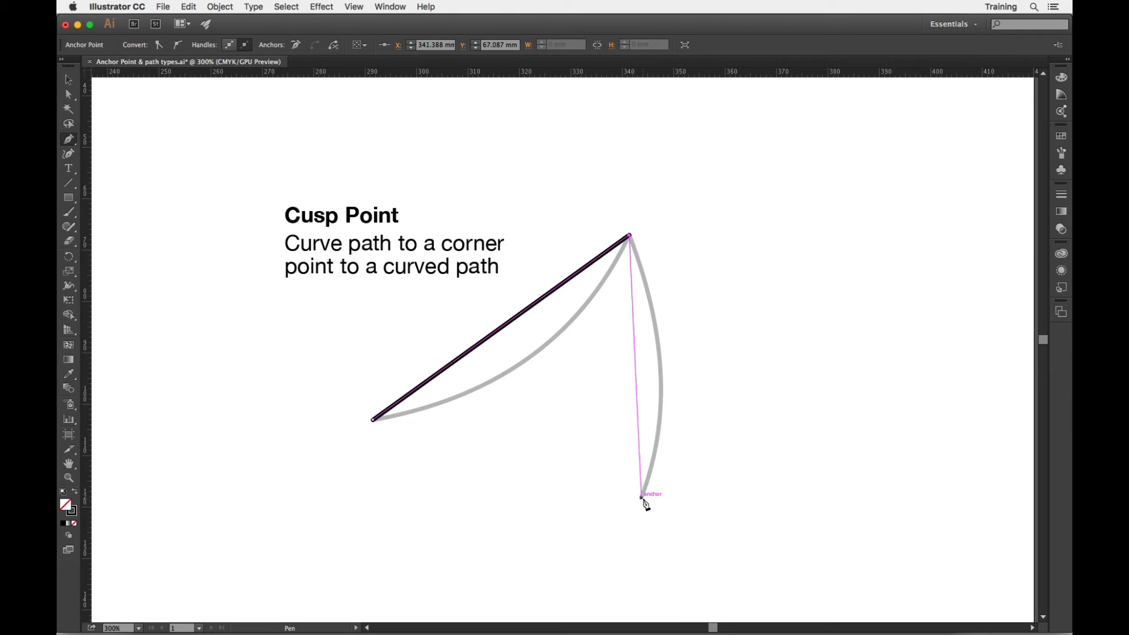
left_click(642, 498)
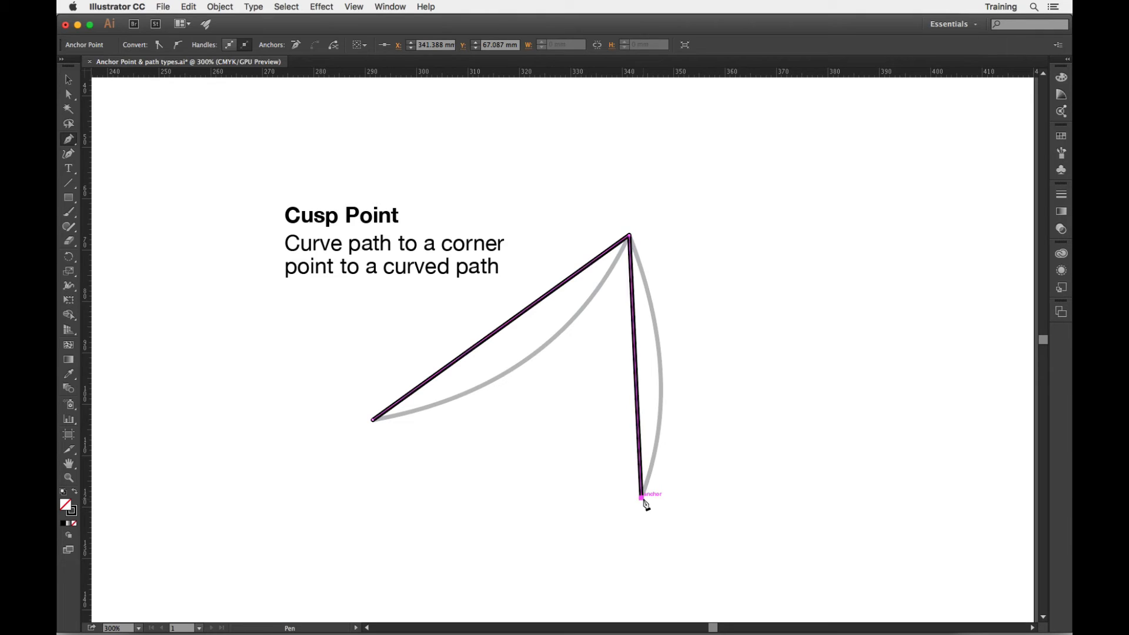
left_click(810, 471, "super")
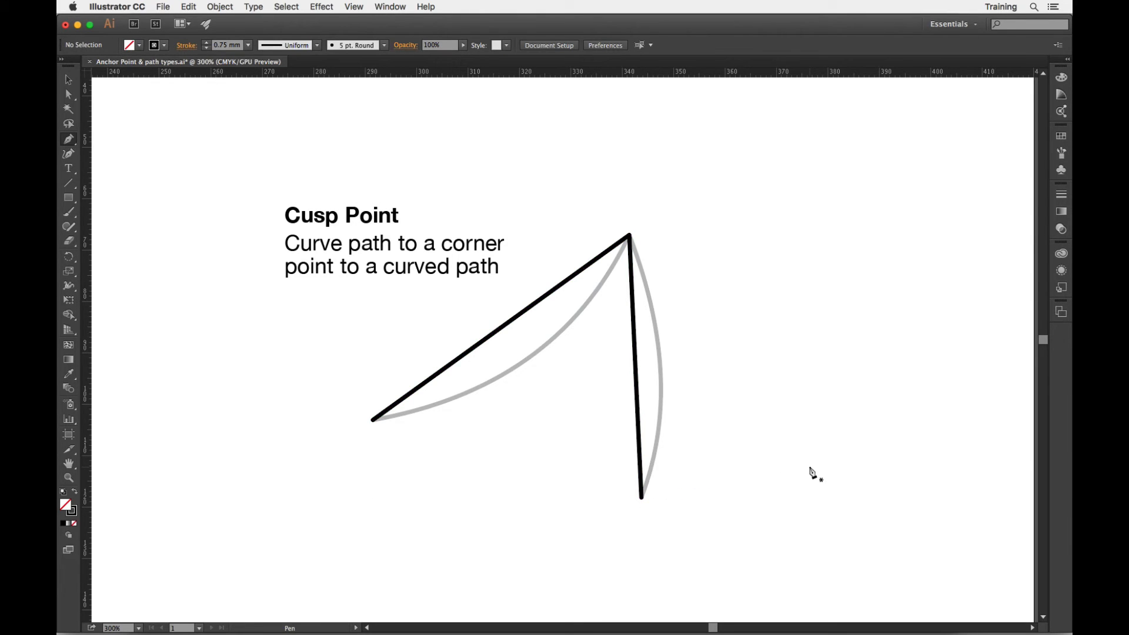
left_click(68, 138)
left_click(69, 140)
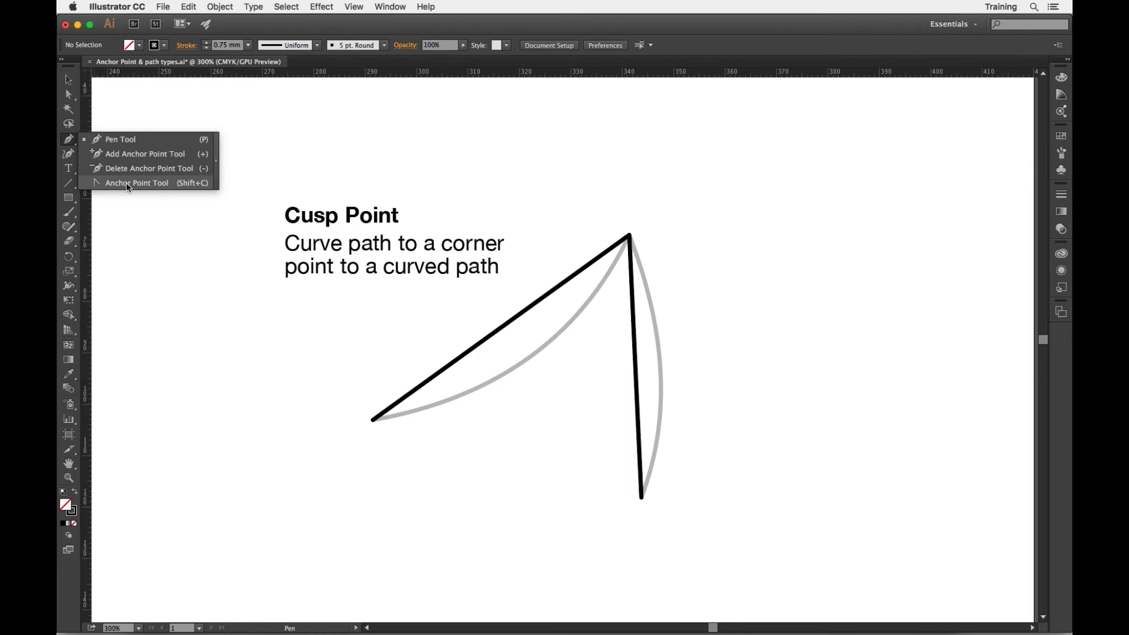
left_click(156, 184)
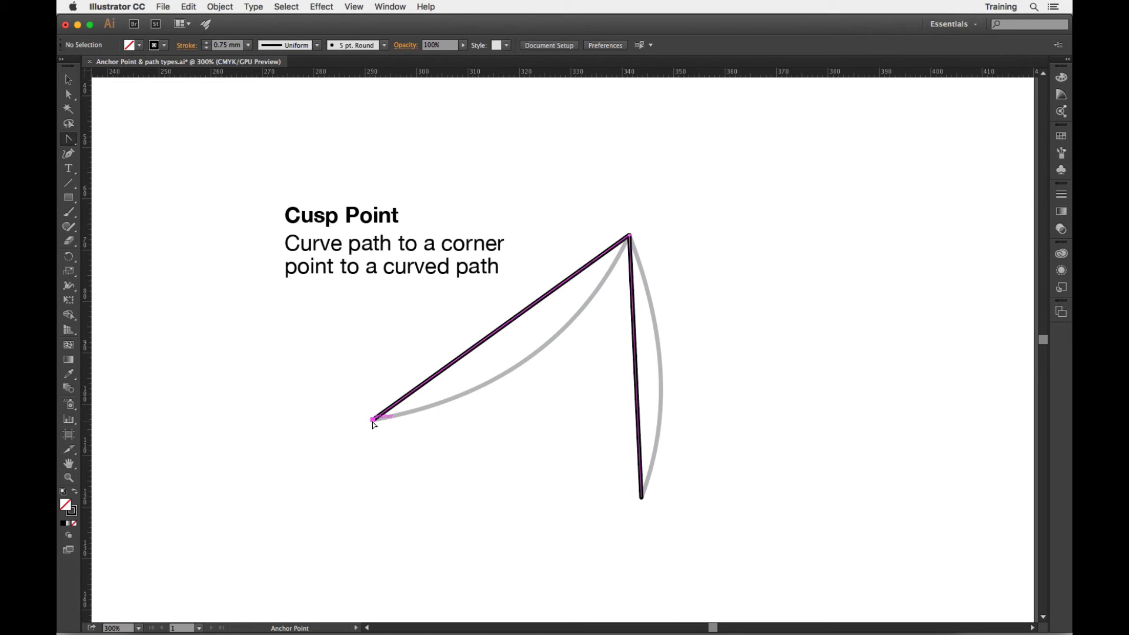
Step: Try pulling direction handles out of the straight path's lower-left anchor, and undo the change
left_click_drag(373, 420, 449, 418)
scroll(417, 488, "left", 2)
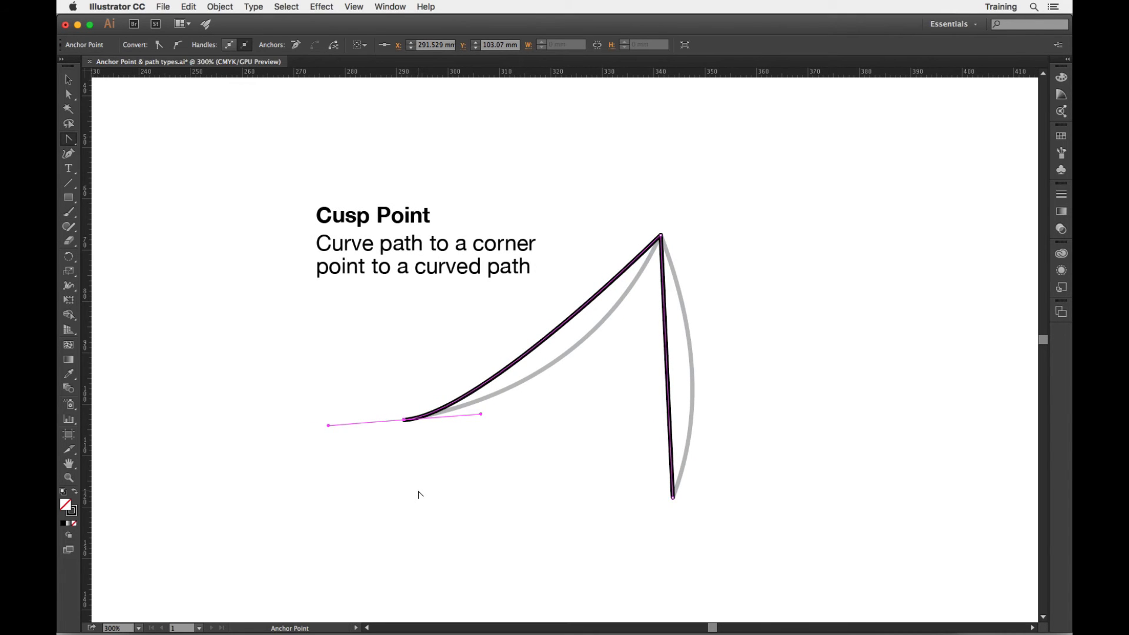
left_click(188, 7)
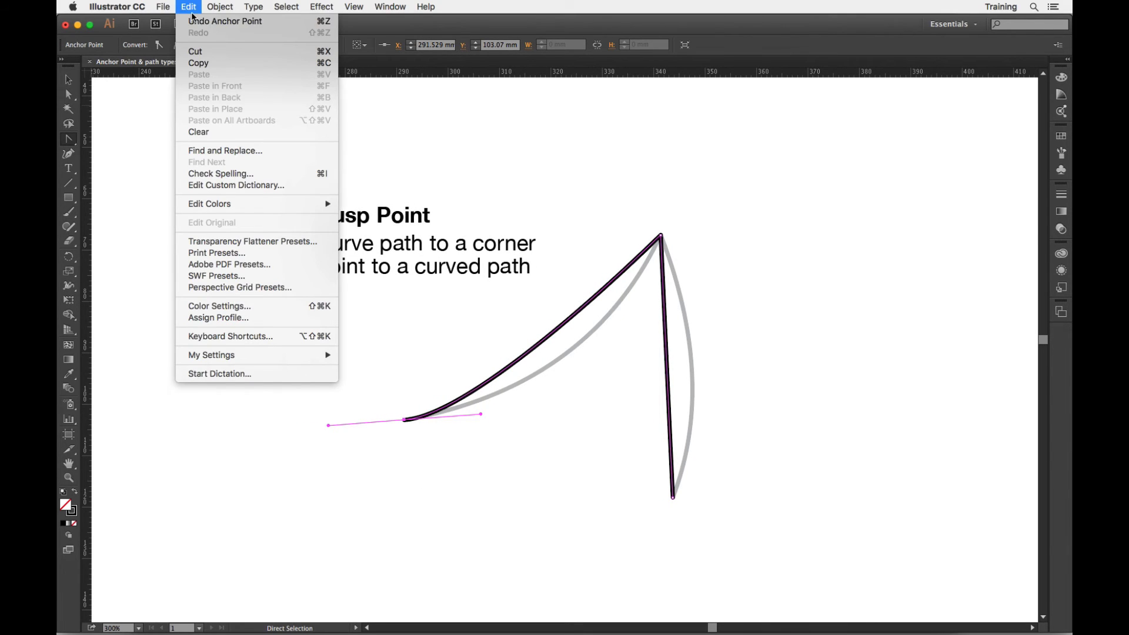
left_click(194, 21)
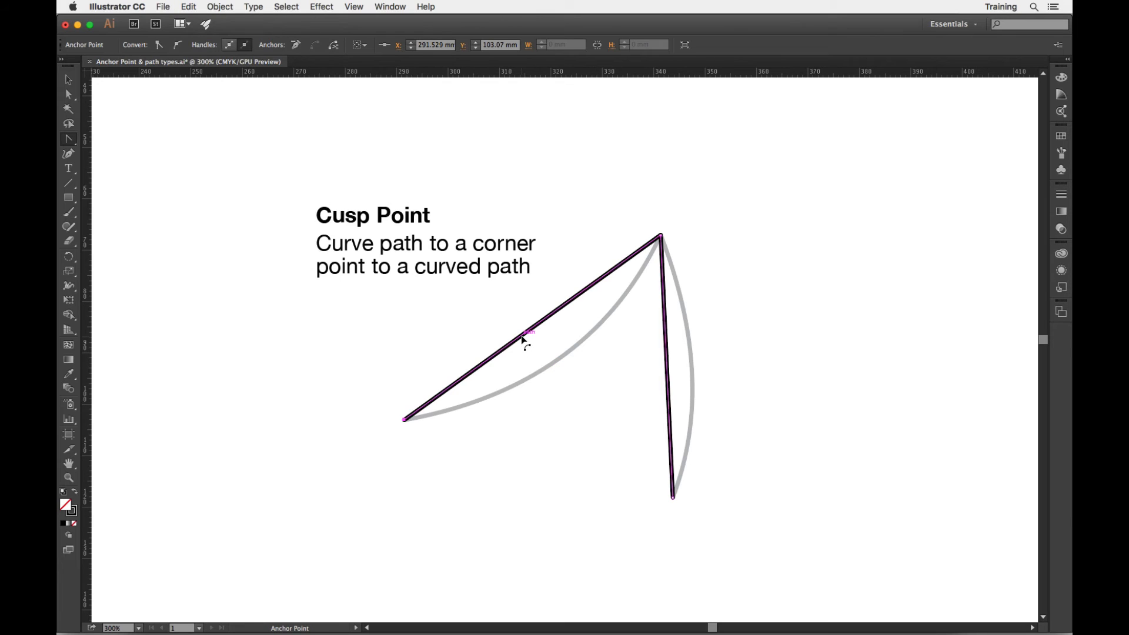
Step: Bend both straight segments directly onto the grey Cusp Point template curves with the Anchor Point tool, and deselect the path
left_click_drag(522, 339, 548, 369)
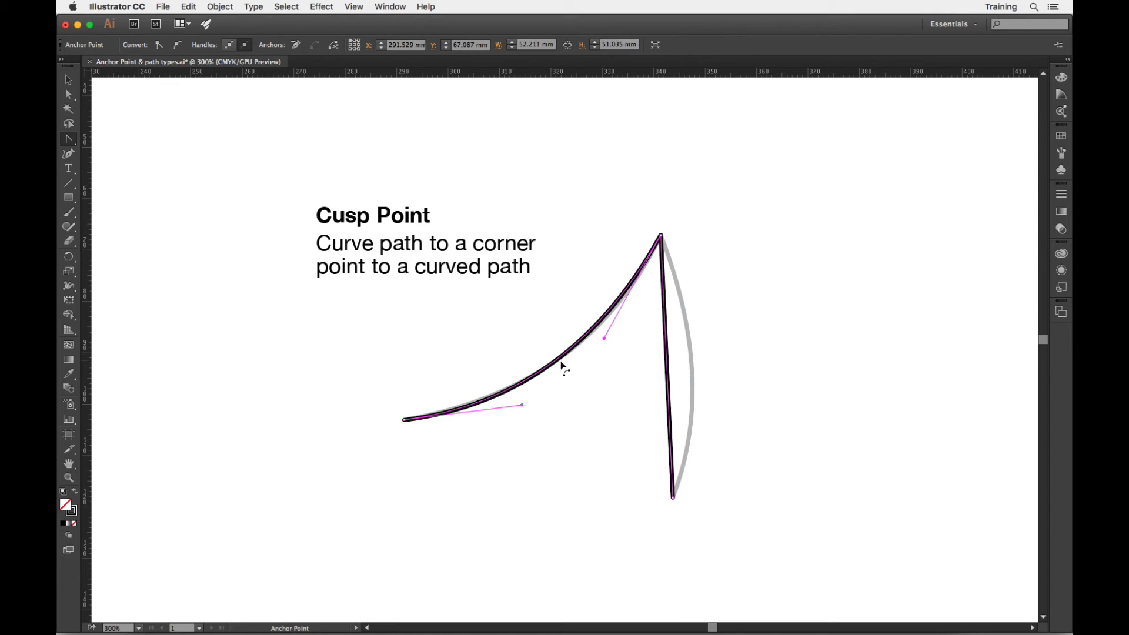
left_click_drag(666, 367, 694, 374)
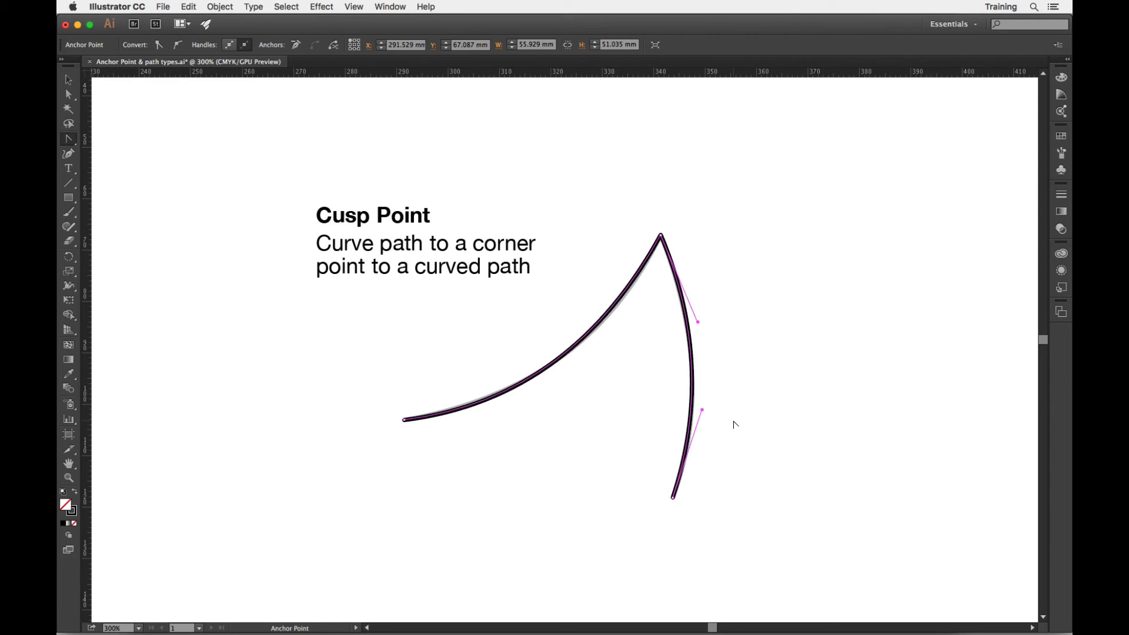
left_click(734, 424)
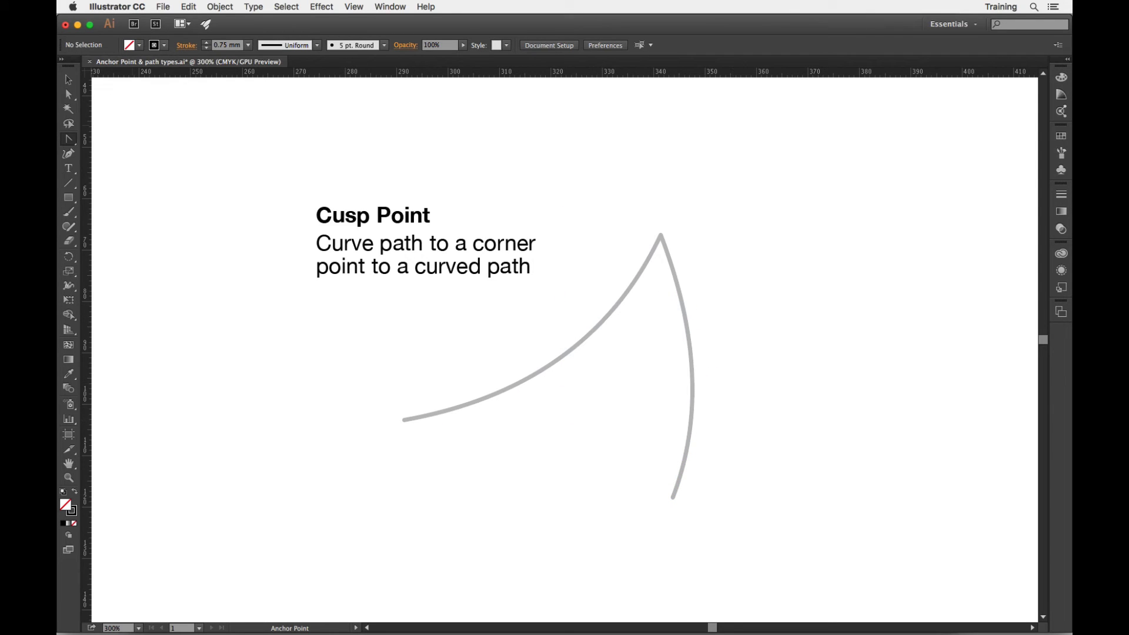
Step: Redraw the straight Cusp Point path with plain Pen anchors at the template's lower-left end, peak and lower-right end
left_click_drag(68, 140, 93, 140)
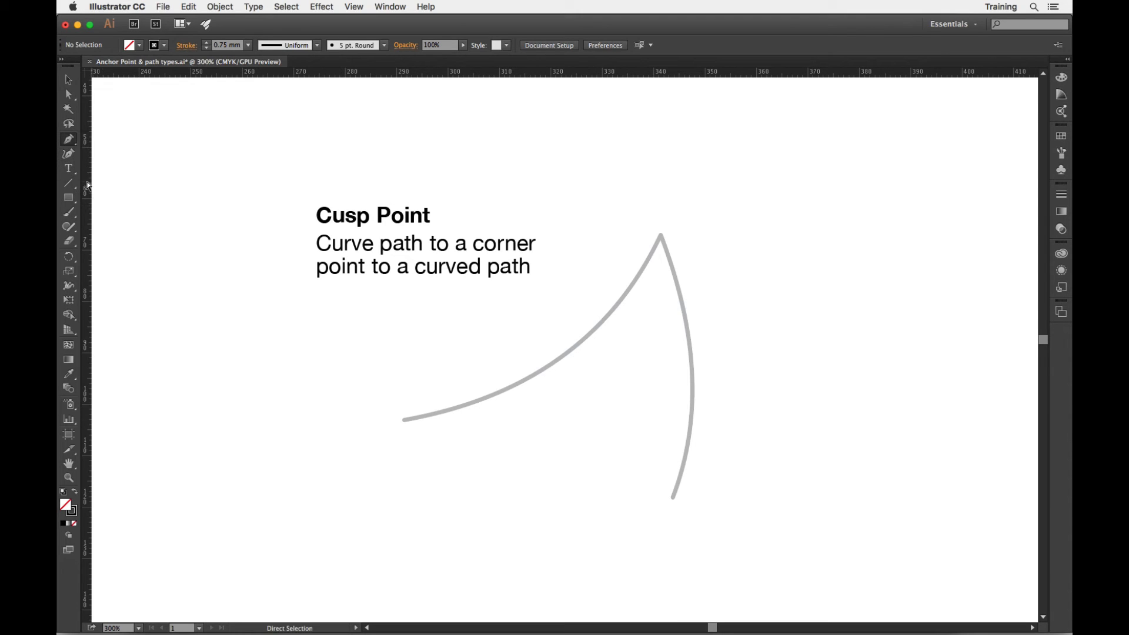
left_click(404, 419)
left_click(661, 235)
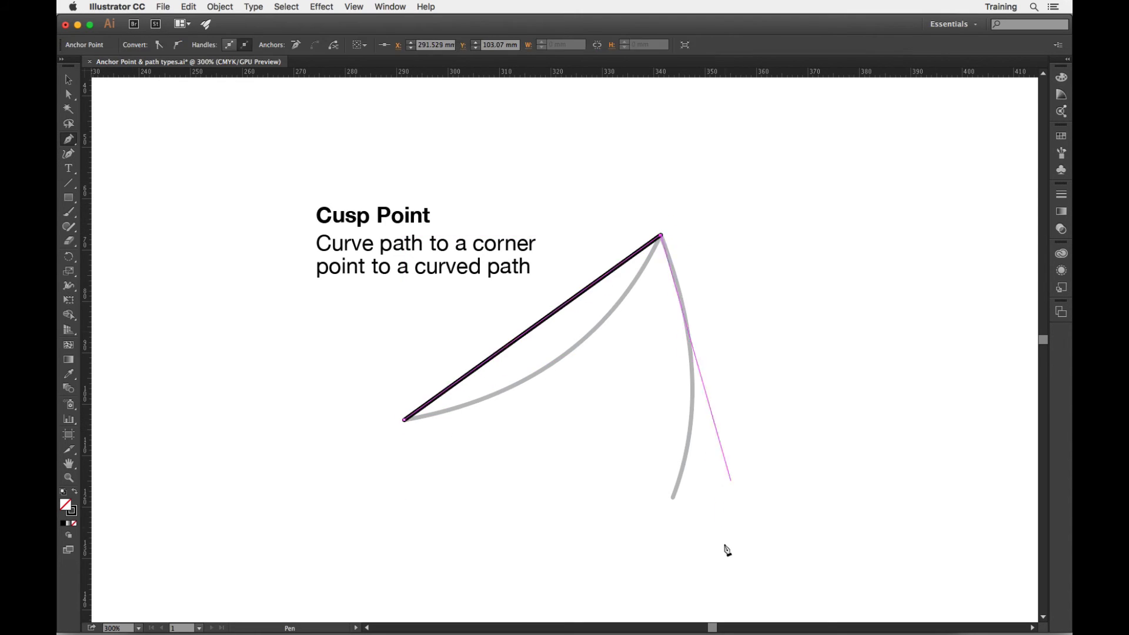
left_click(673, 497)
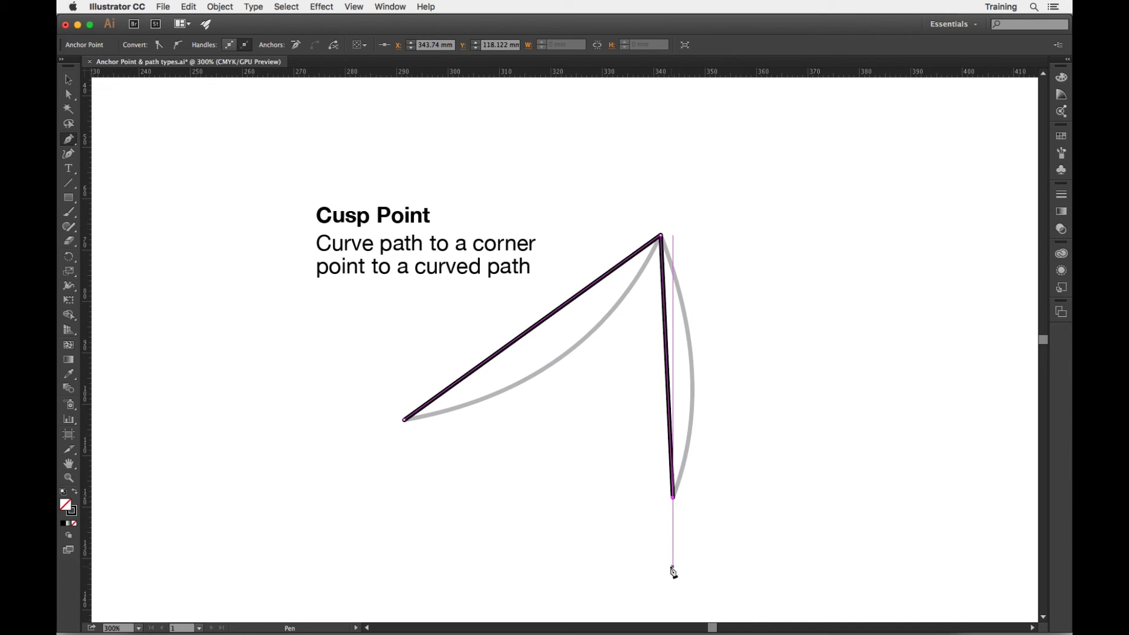
Step: Reshape the redrawn path's left and right segments to match the grey curves with the Anchor Point tool, and clear the selection
left_click(70, 144)
left_click_drag(70, 143, 125, 186)
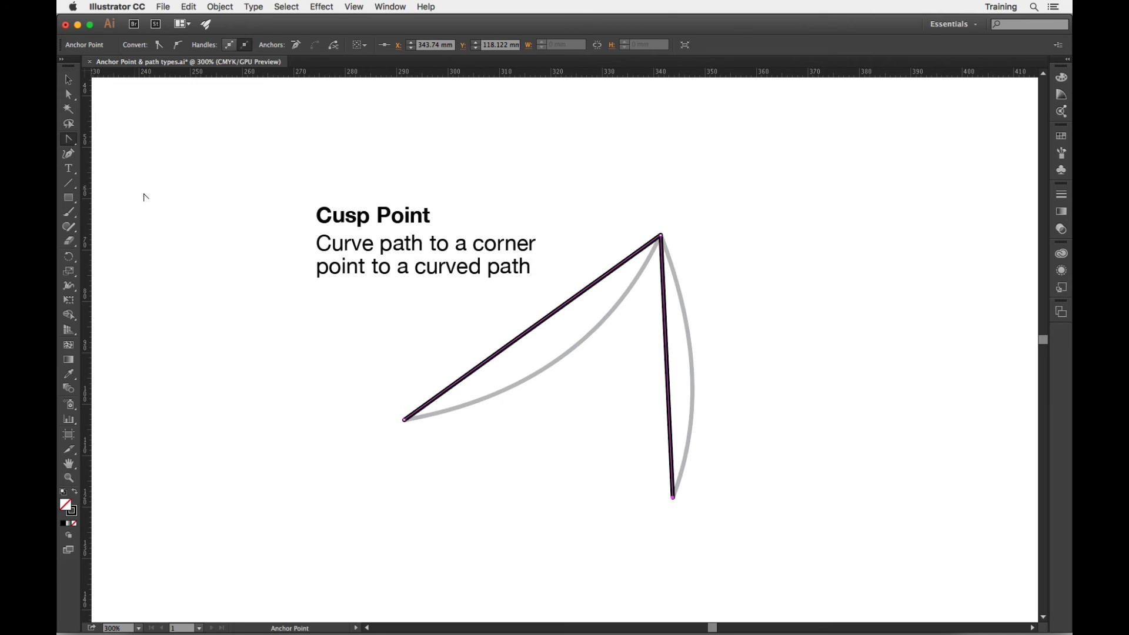
left_click_drag(531, 329, 557, 363)
left_click_drag(670, 382, 693, 381)
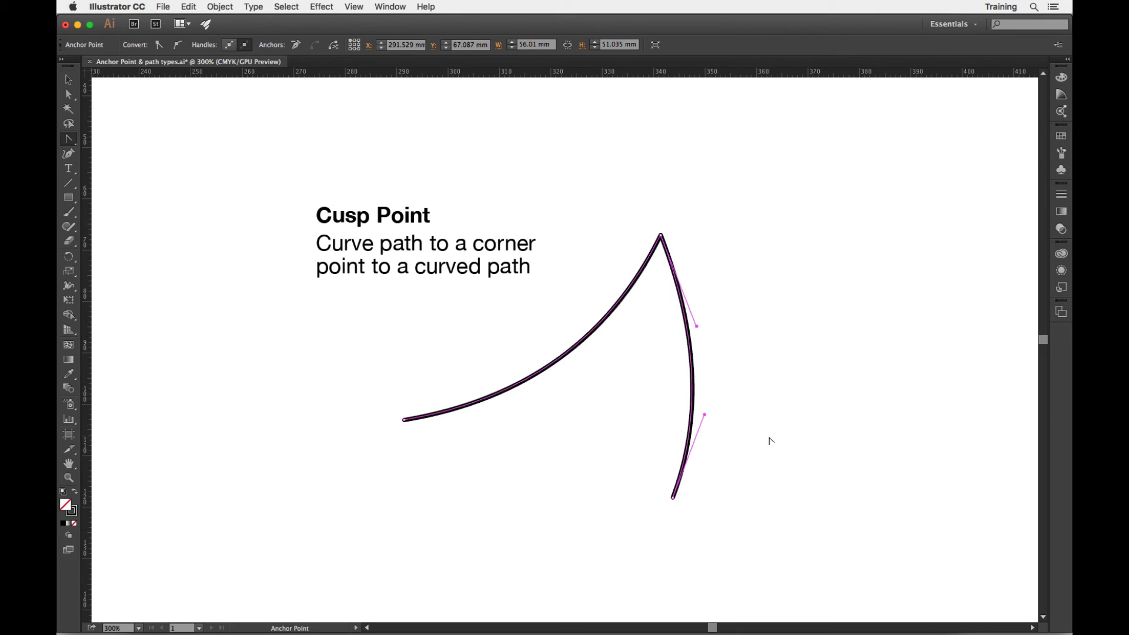
key("super")
left_click(773, 441, "super")
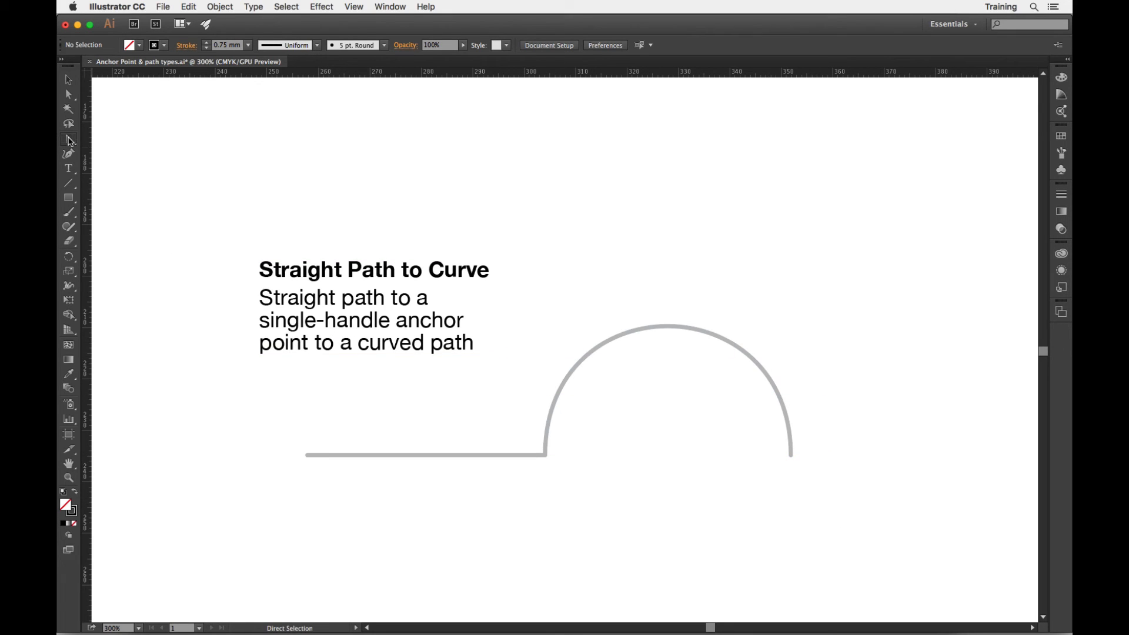
Step: Draw a straight Pen segment along the Straight Path to Curve template's horizontal line, and pull a single vertical handle up from its right-hand anchor
left_click(69, 140)
left_click(120, 139)
left_click_drag(307, 455, 547, 458)
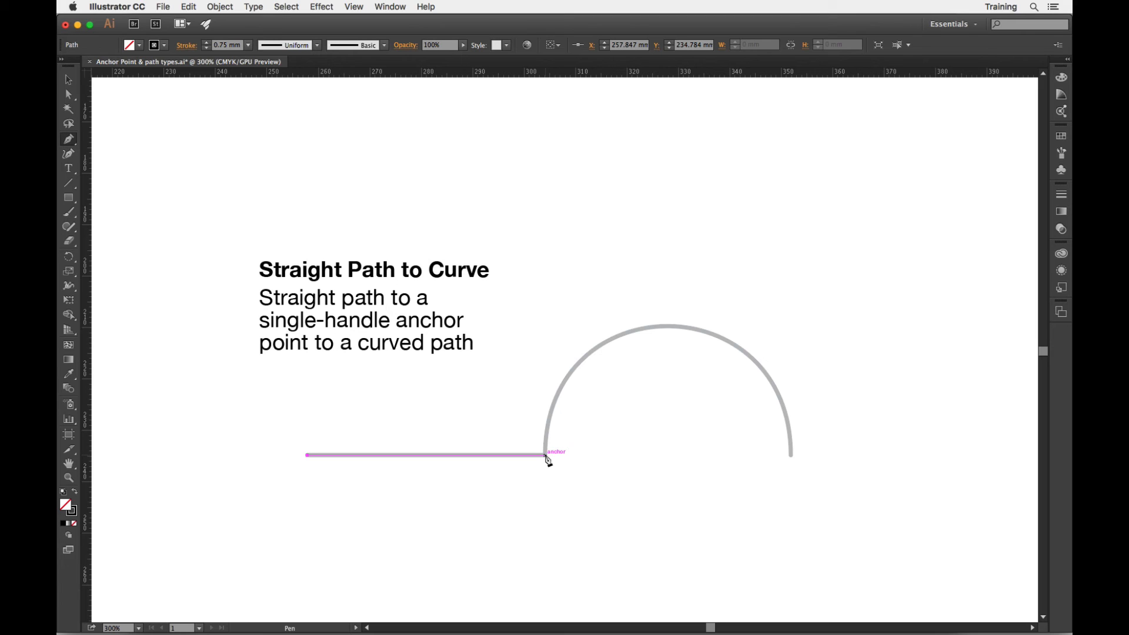
left_click(546, 455)
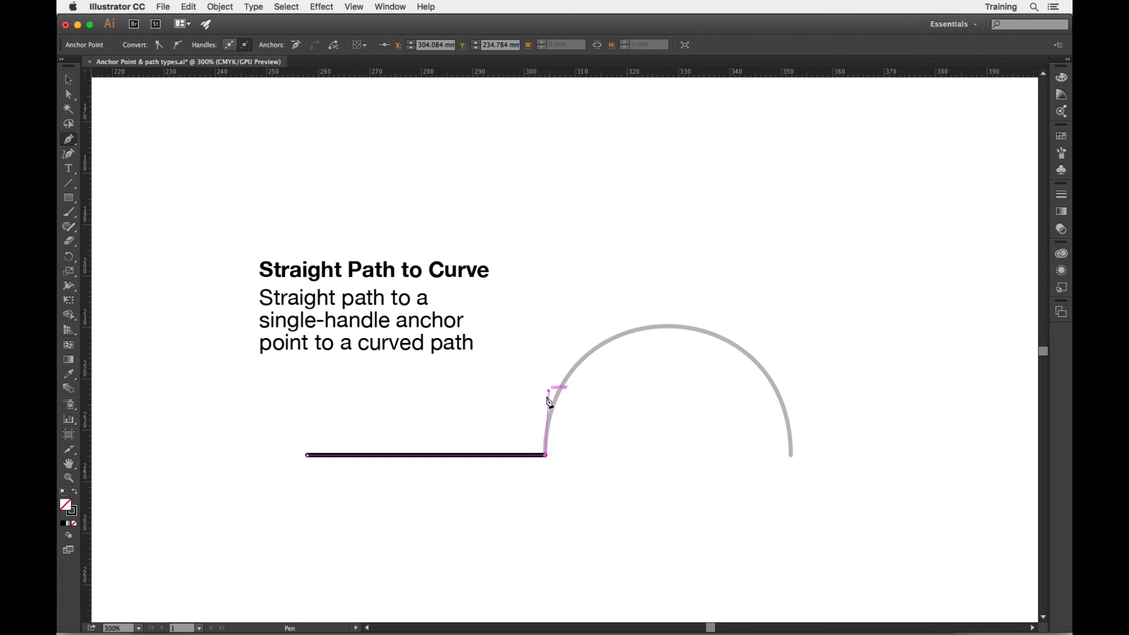
left_click_drag(546, 455, 547, 370)
left_click_drag(547, 418, 624, 360)
left_click_drag(645, 403, 549, 345)
scroll(549, 345, "down", 3)
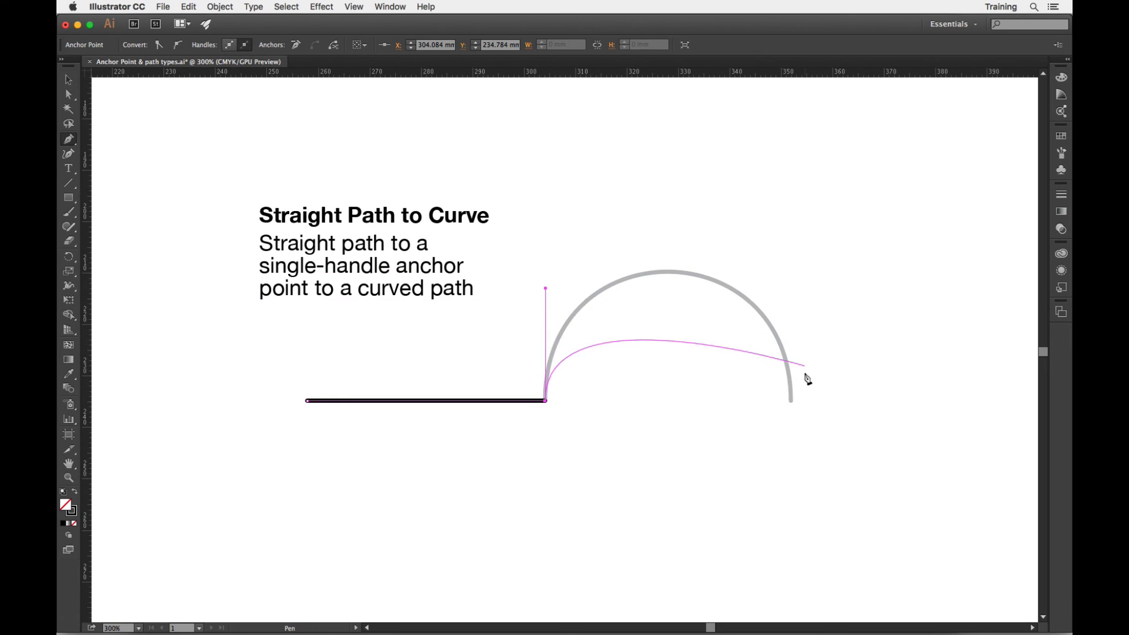
Step: Finish the curve with a smooth point with vertical handles at the arc's lower-right end, and deselect the path
left_click(793, 406)
left_click_drag(790, 401, 790, 546)
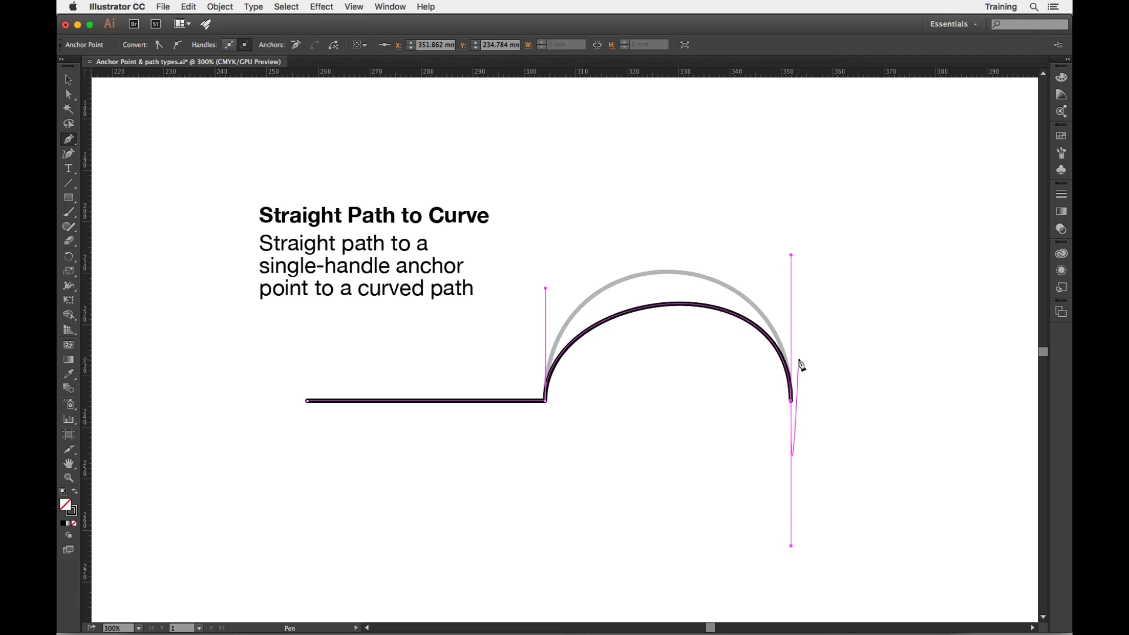
key("super")
left_click(855, 366, "super")
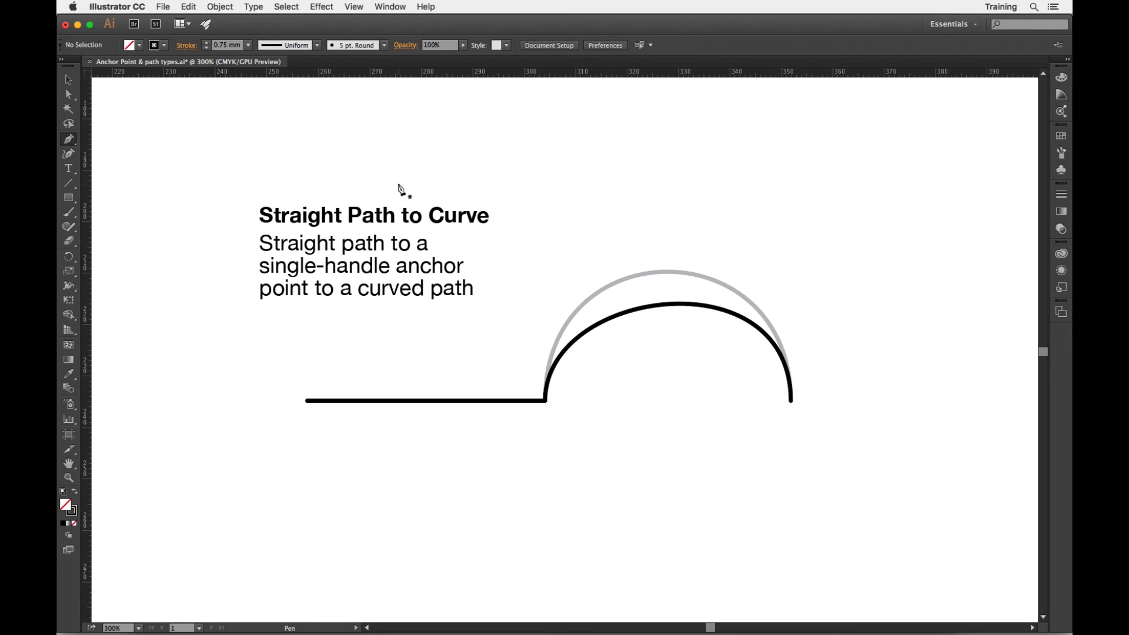
Step: Lengthen both upward handles of the arc with Direct Selection to match the grey template curve, and clear the selection
left_click(68, 94)
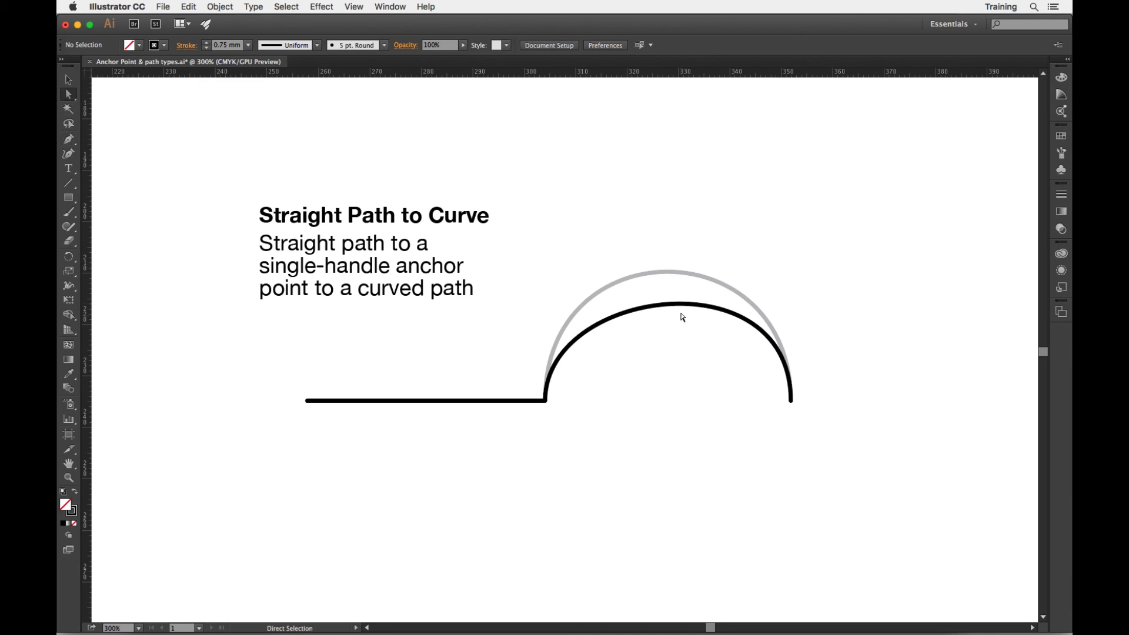
left_click(663, 307)
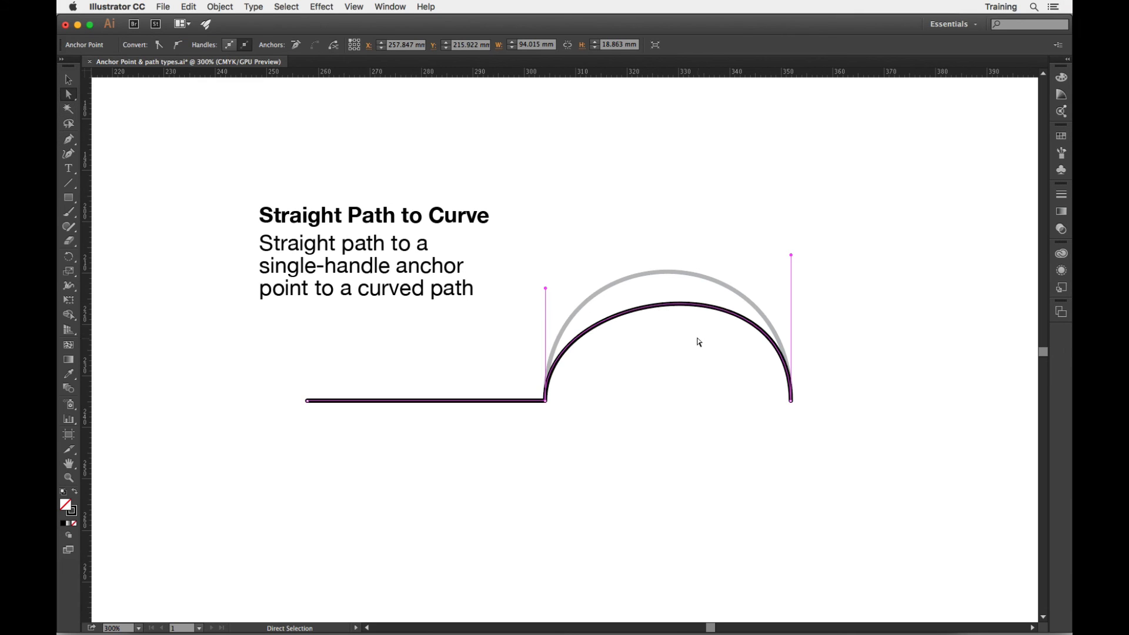
left_click_drag(546, 288, 545, 221)
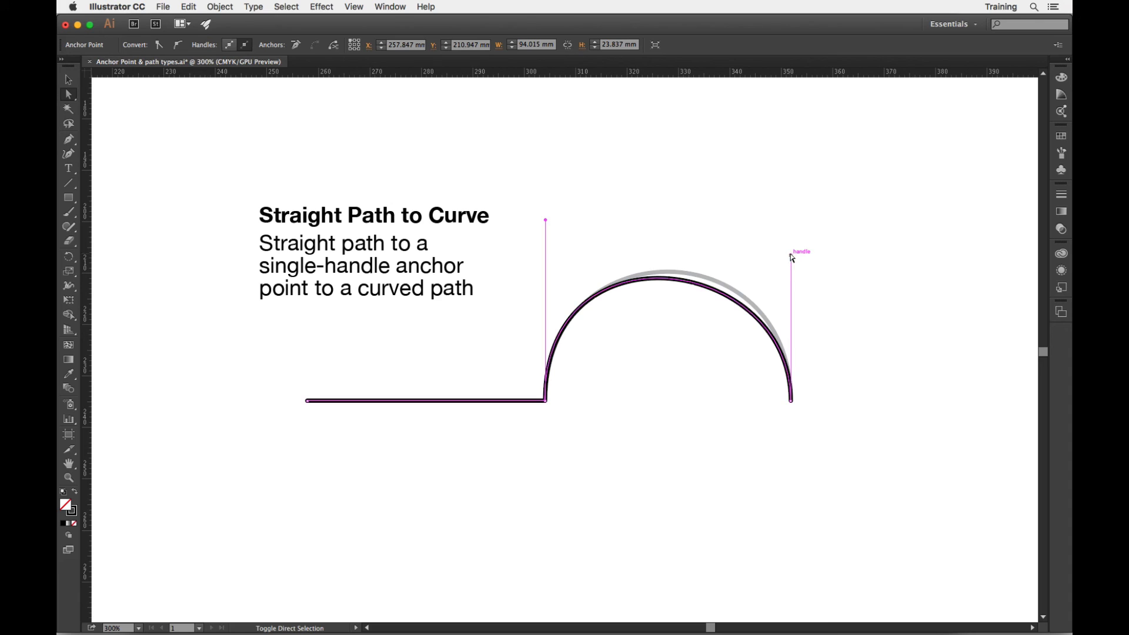
left_click_drag(791, 257, 792, 225)
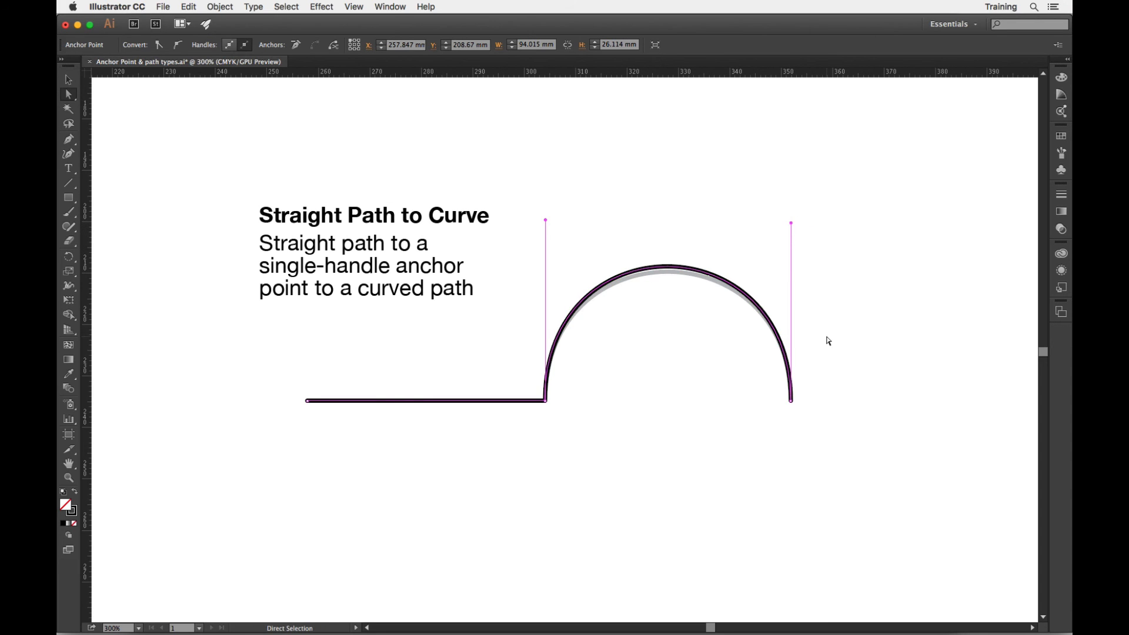
left_click(828, 341)
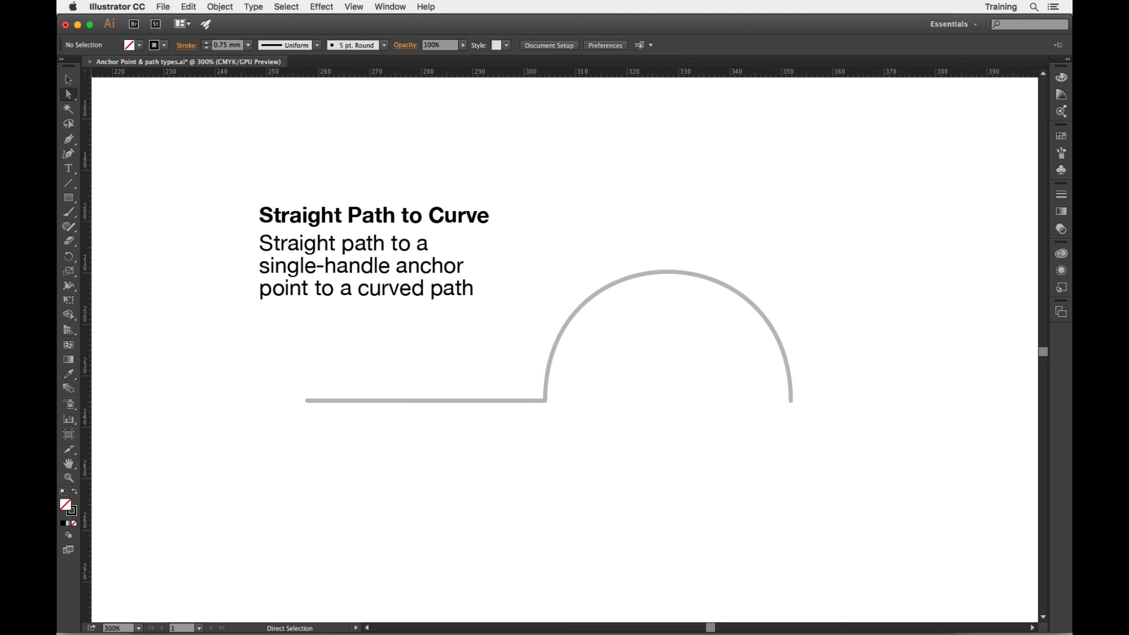
Step: Redraw the path with plain Pen anchors at the template line's left end, the corner and the arc's lower-right end
left_click(68, 140)
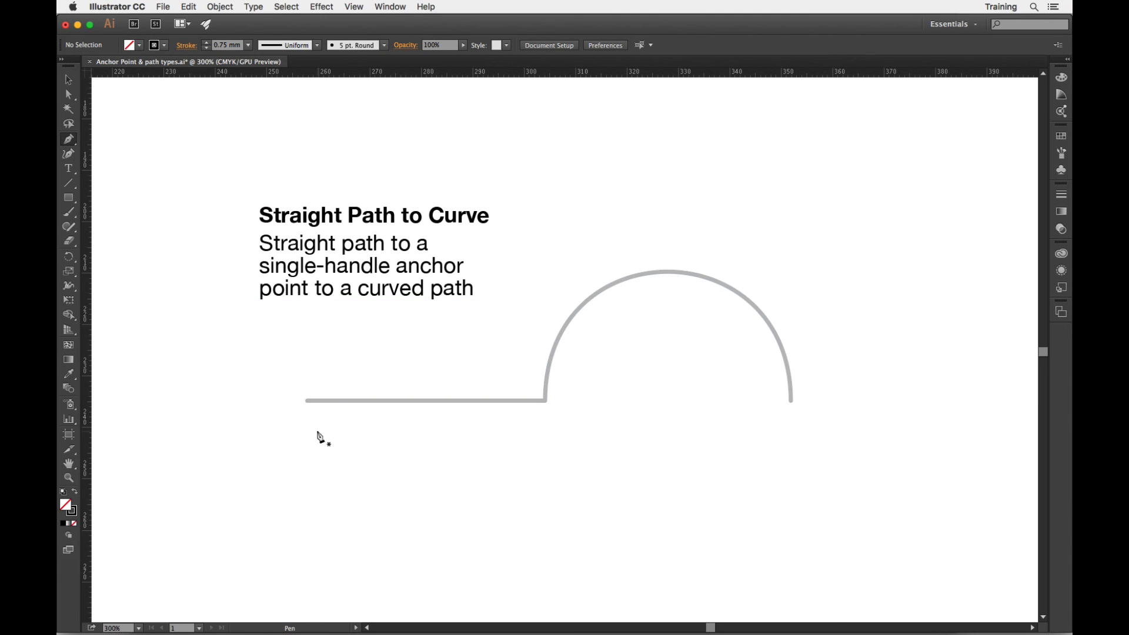
left_click(308, 401)
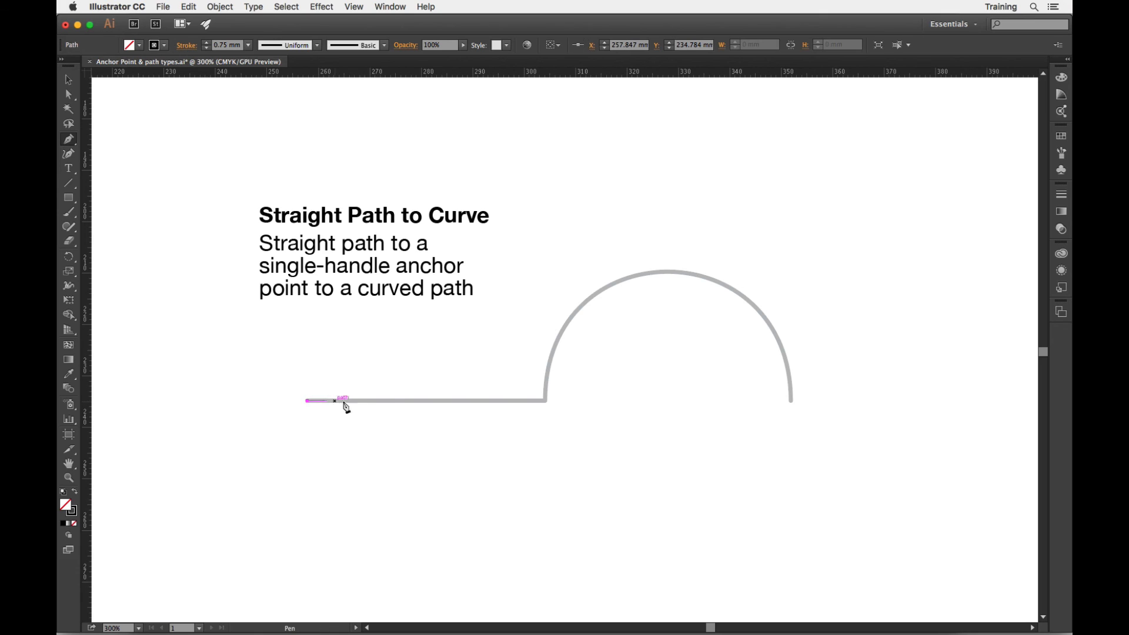
left_click(545, 401)
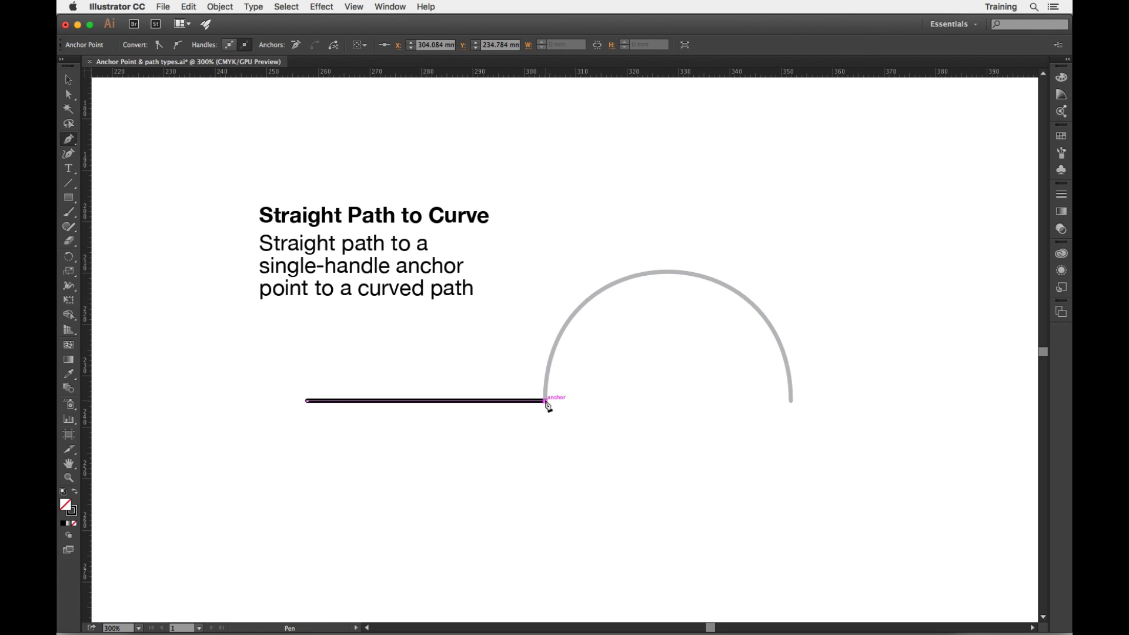
left_click(791, 402)
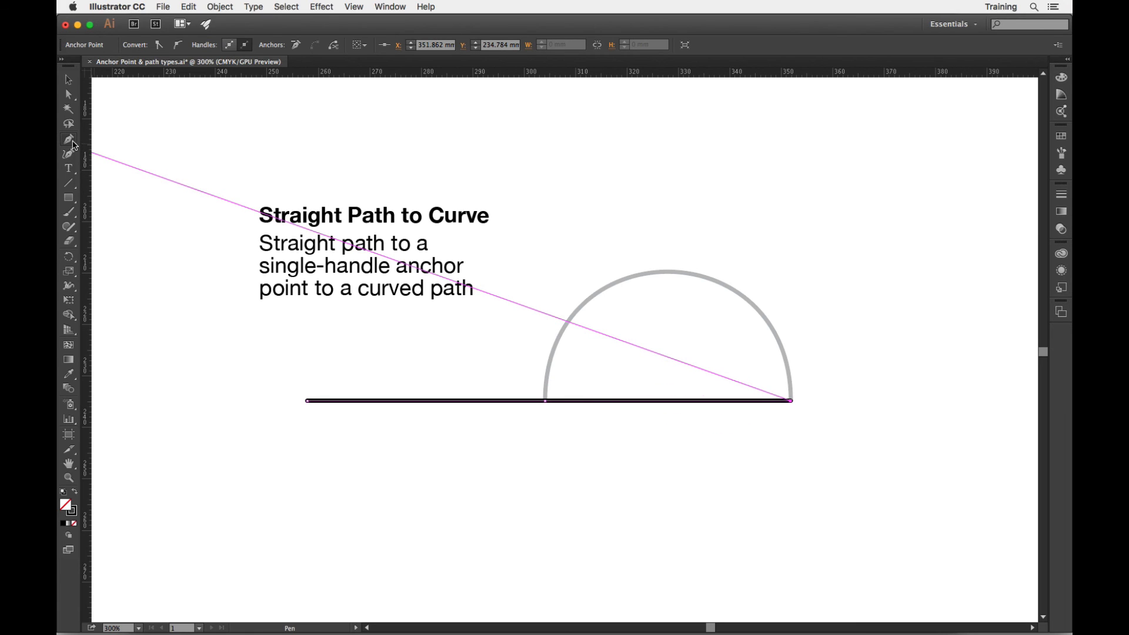
Step: Bend the straight segment beneath the grey arc up to the arc's peak with the Anchor Point tool
left_click(74, 145)
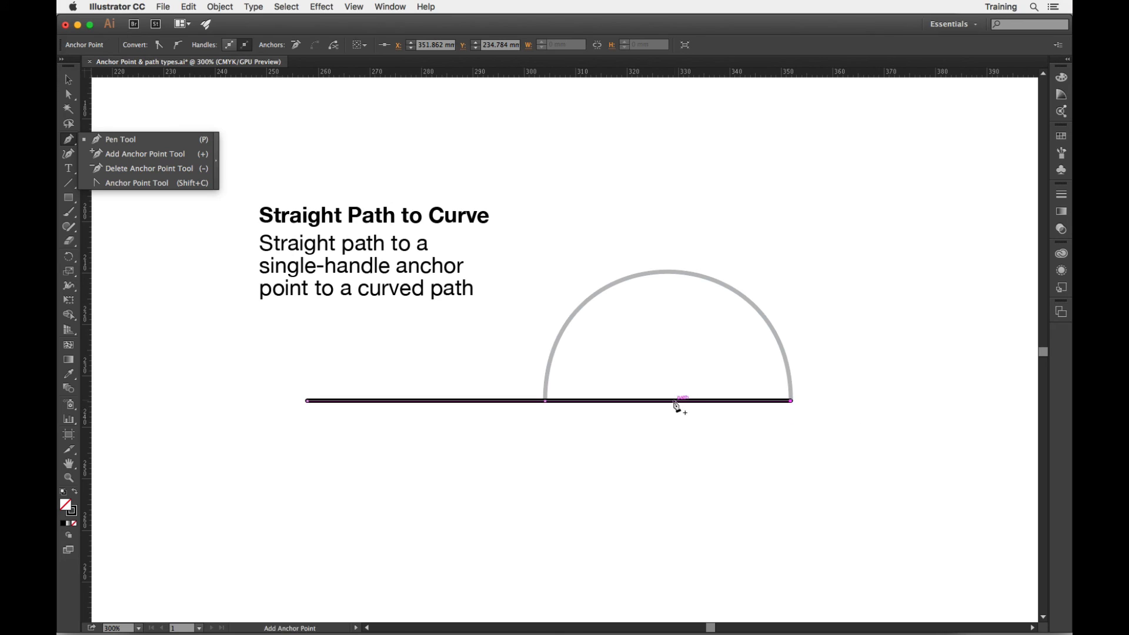
left_click(137, 183)
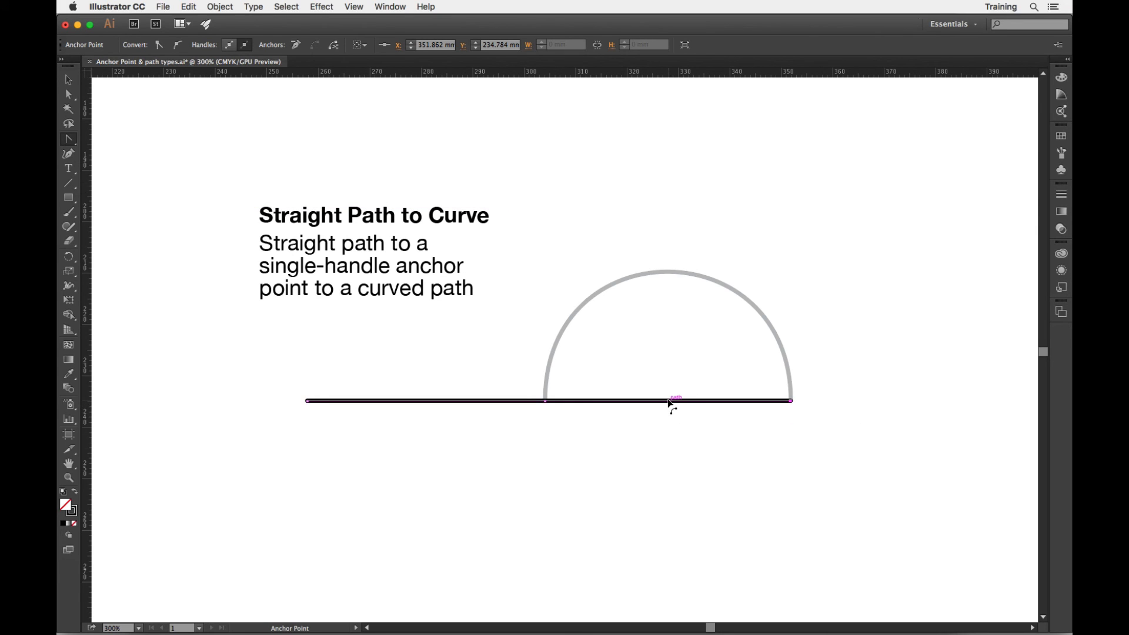
left_click_drag(668, 402, 669, 274)
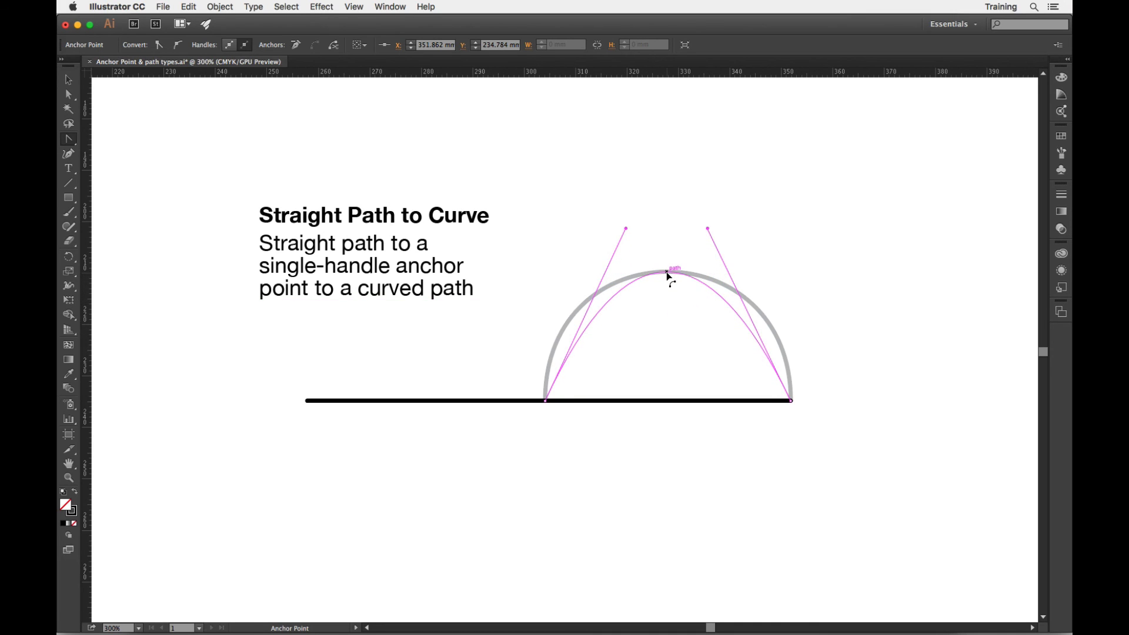
left_click_drag(669, 274, 669, 276)
Step: Constrain both handles of the curved segment to vertical so it matches the grey arc, deselect the path, and fit the artboard in view
scroll(655, 227, "down", 1)
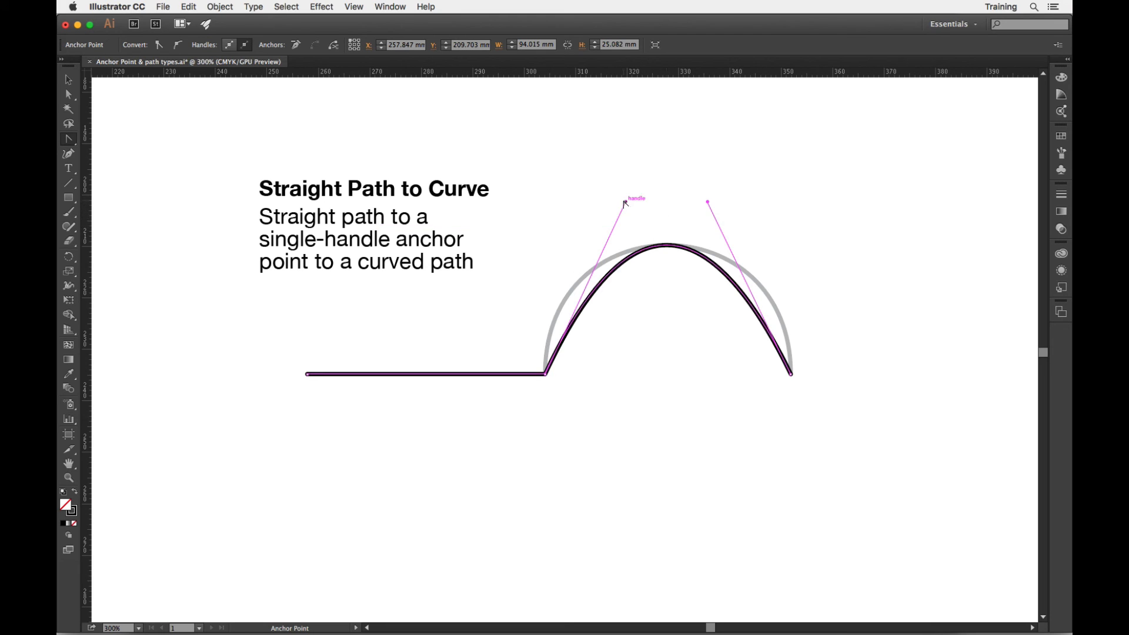
left_click_drag(626, 204, 578, 202)
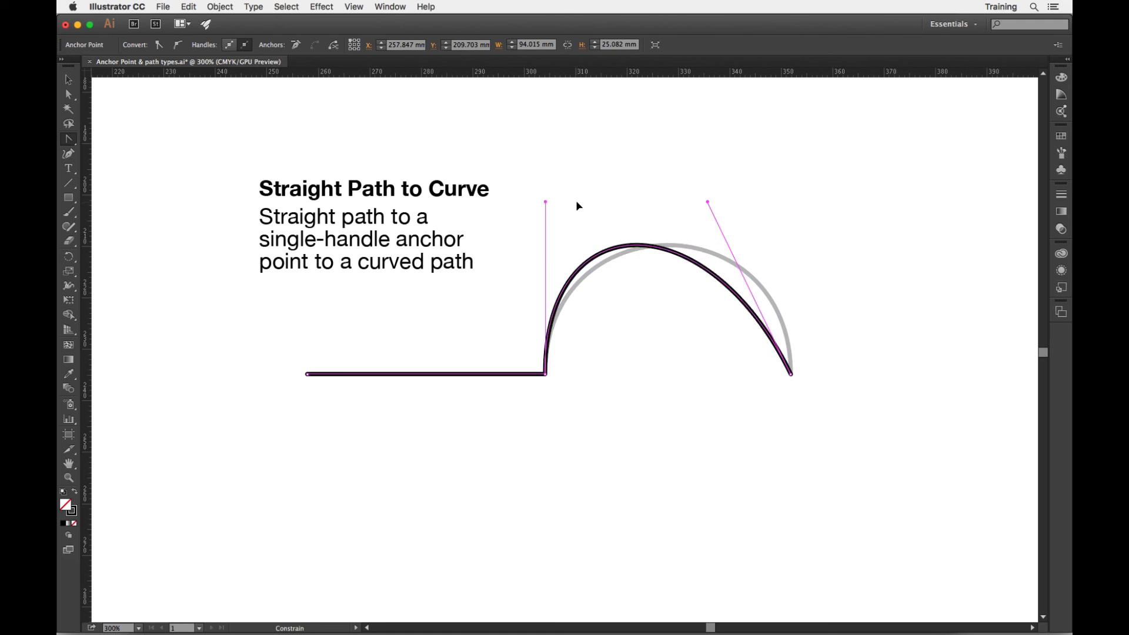
left_click_drag(712, 206, 739, 202)
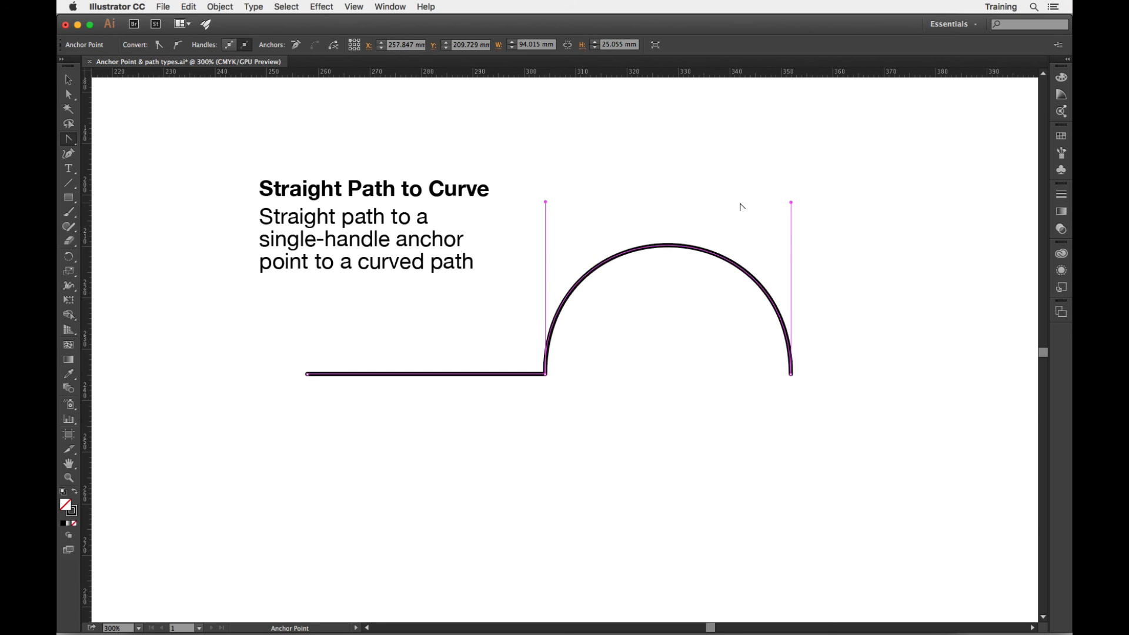
left_click(741, 206, "super")
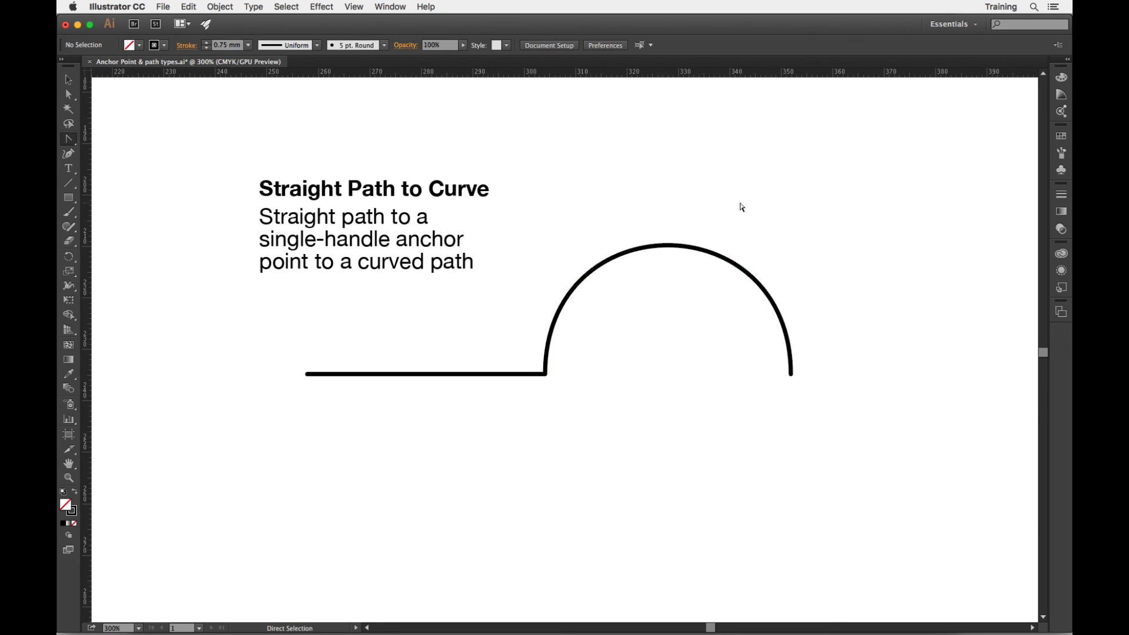
key("super+0")
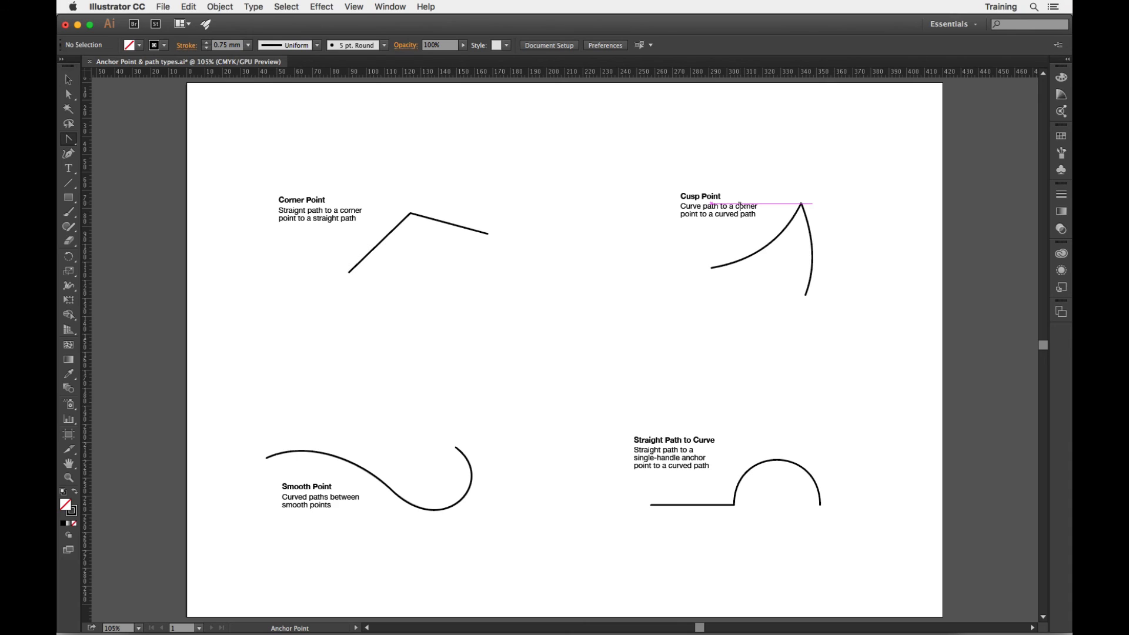